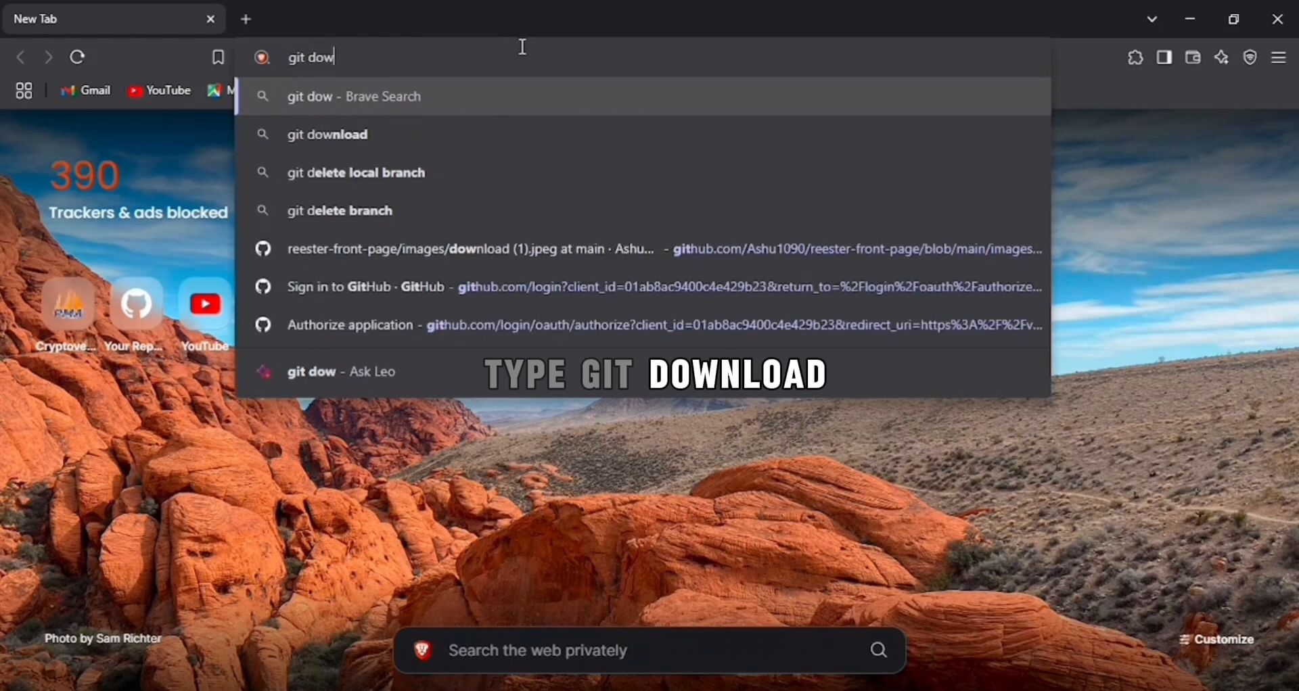
Search the web for "git download" and open the Git downloads page on git-scm.com
key(Return)
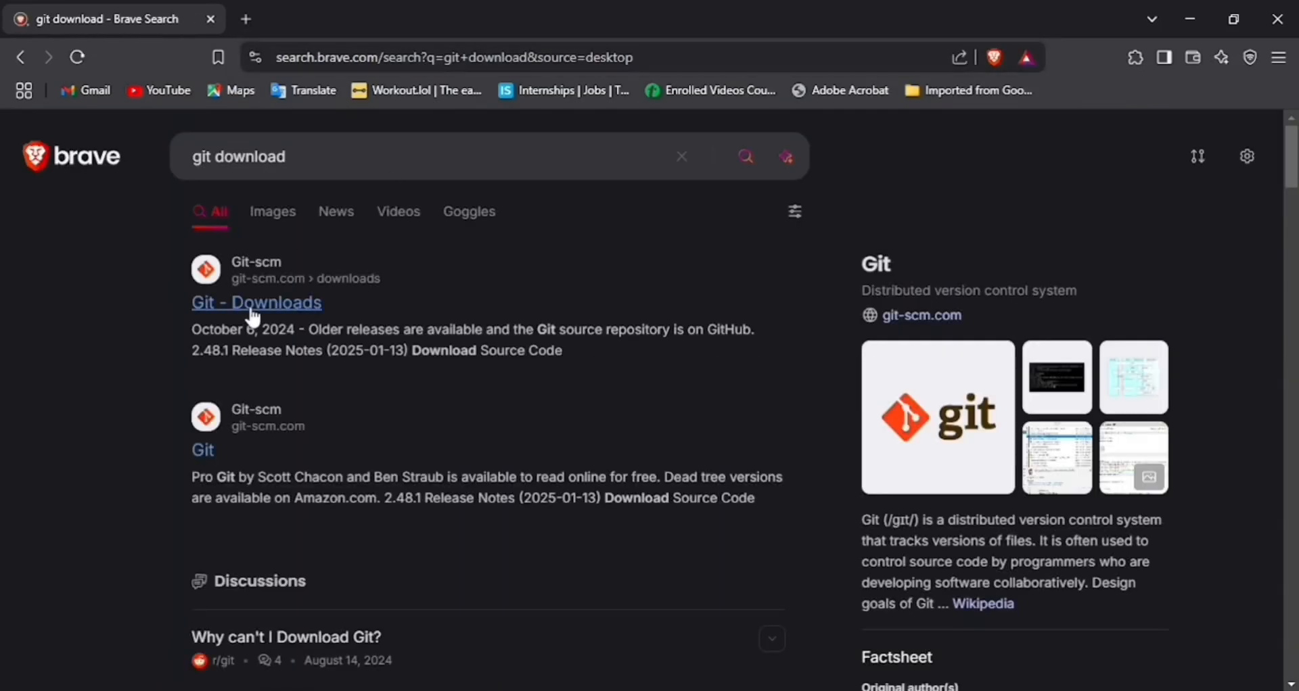
click(261, 310)
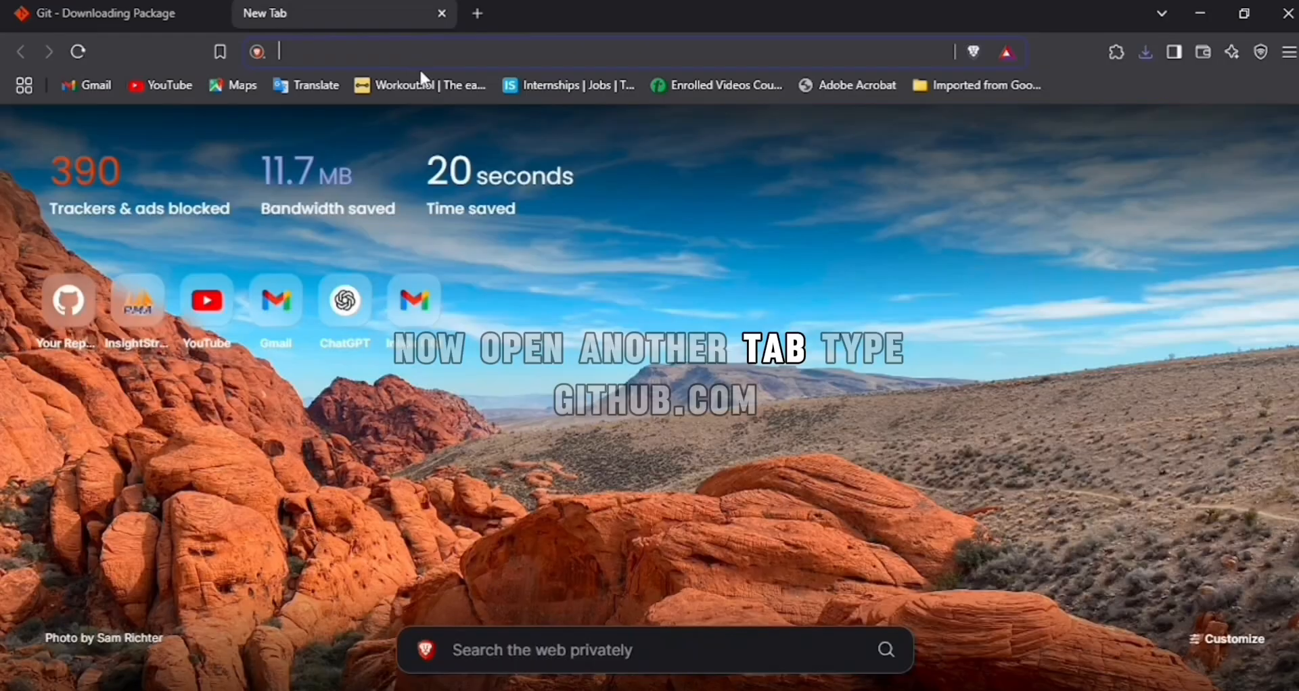
Go to the GitHub site in a new tab and sign in to the existing account
text(githu)
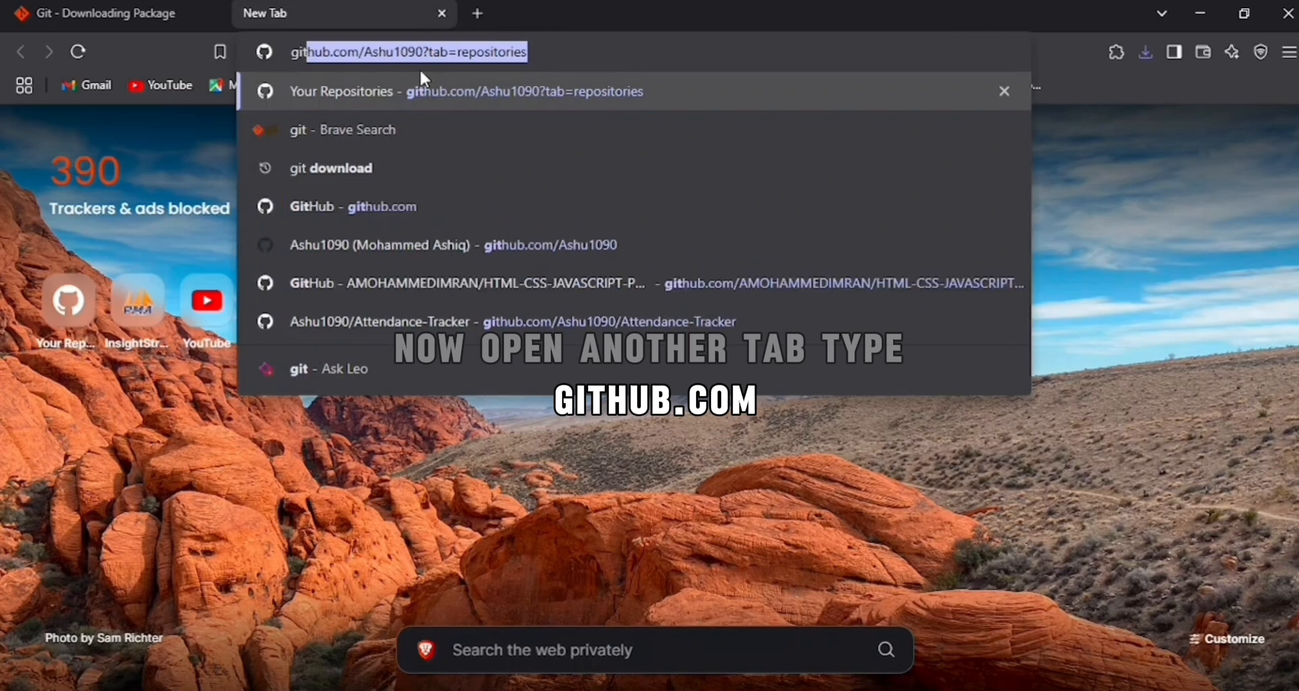
text(b)
key(Delete)
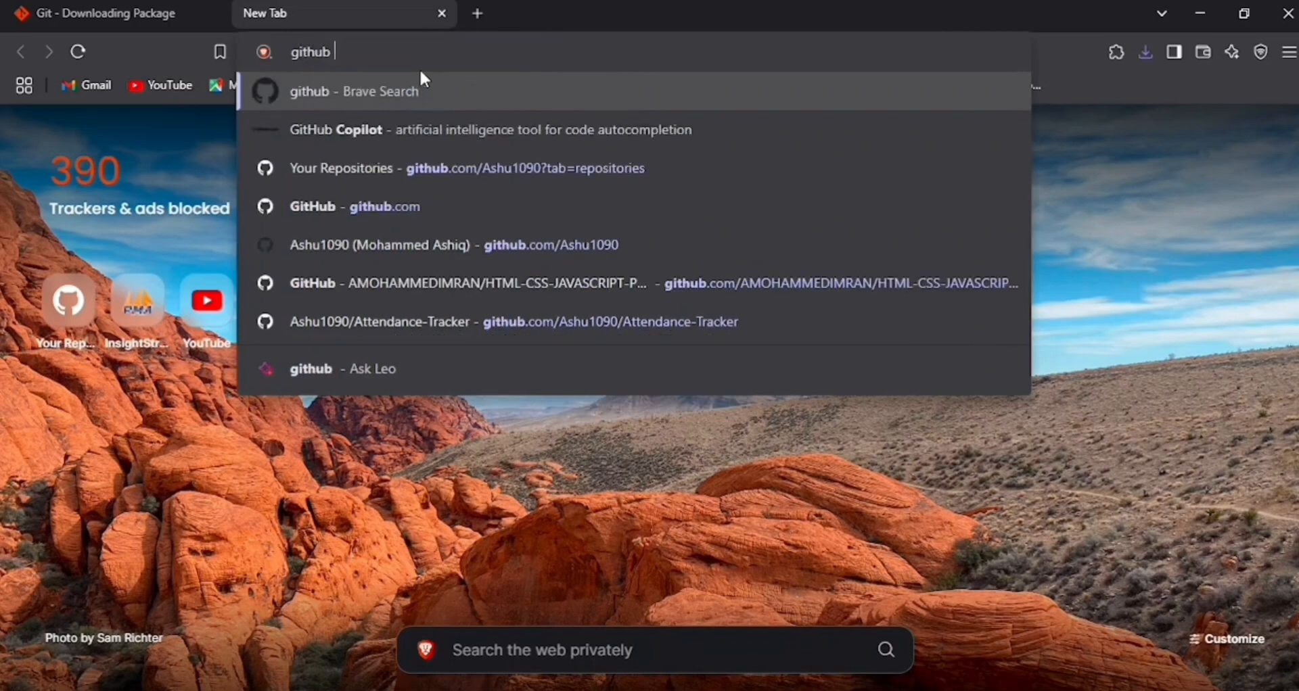
key(Return)
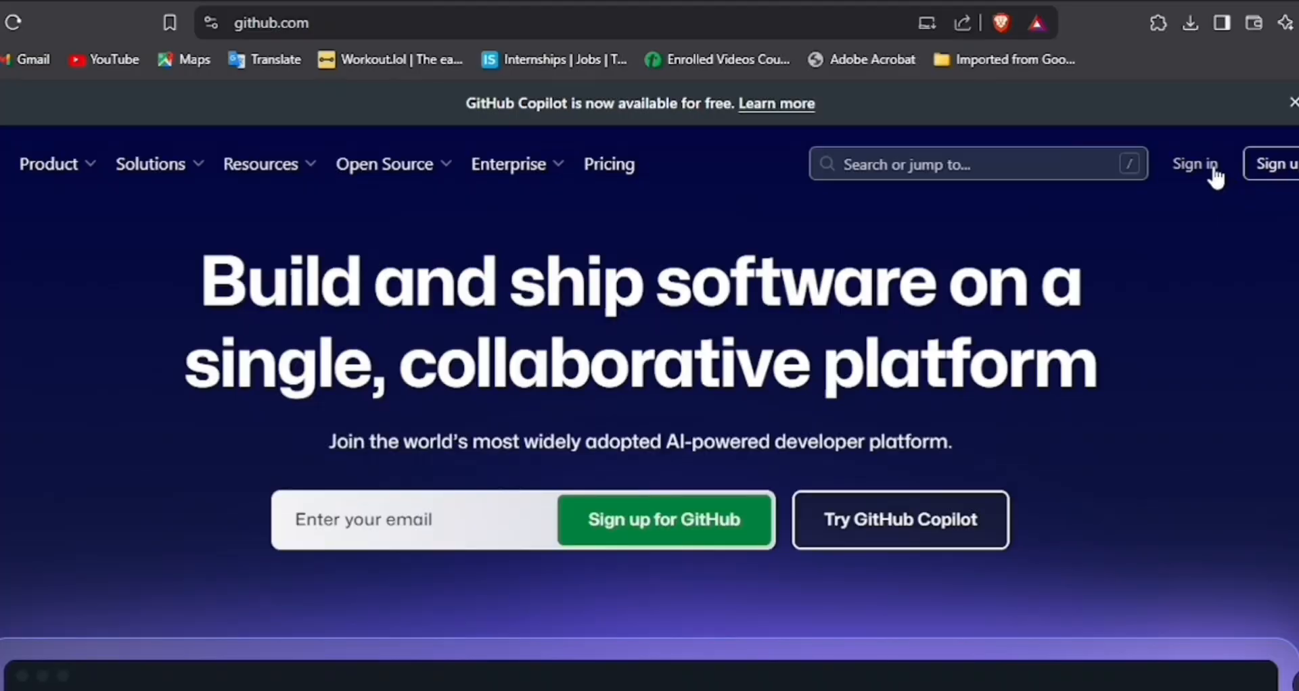
click(1196, 169)
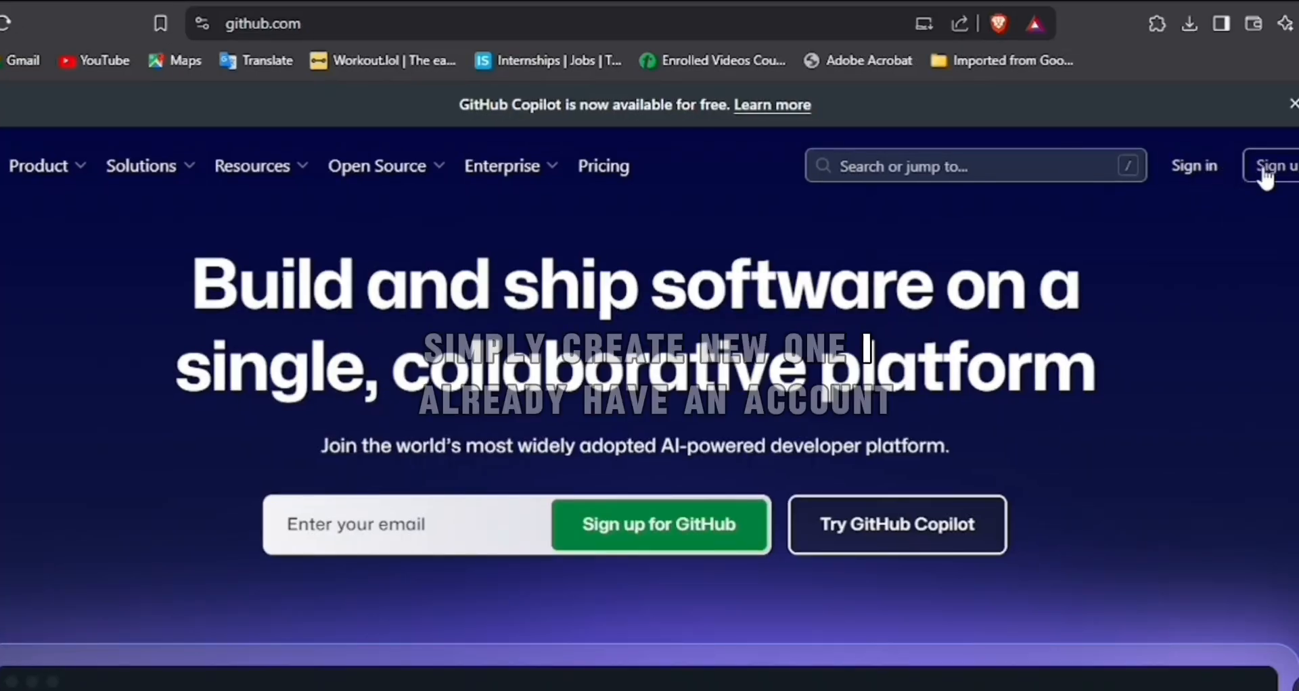
click(1213, 174)
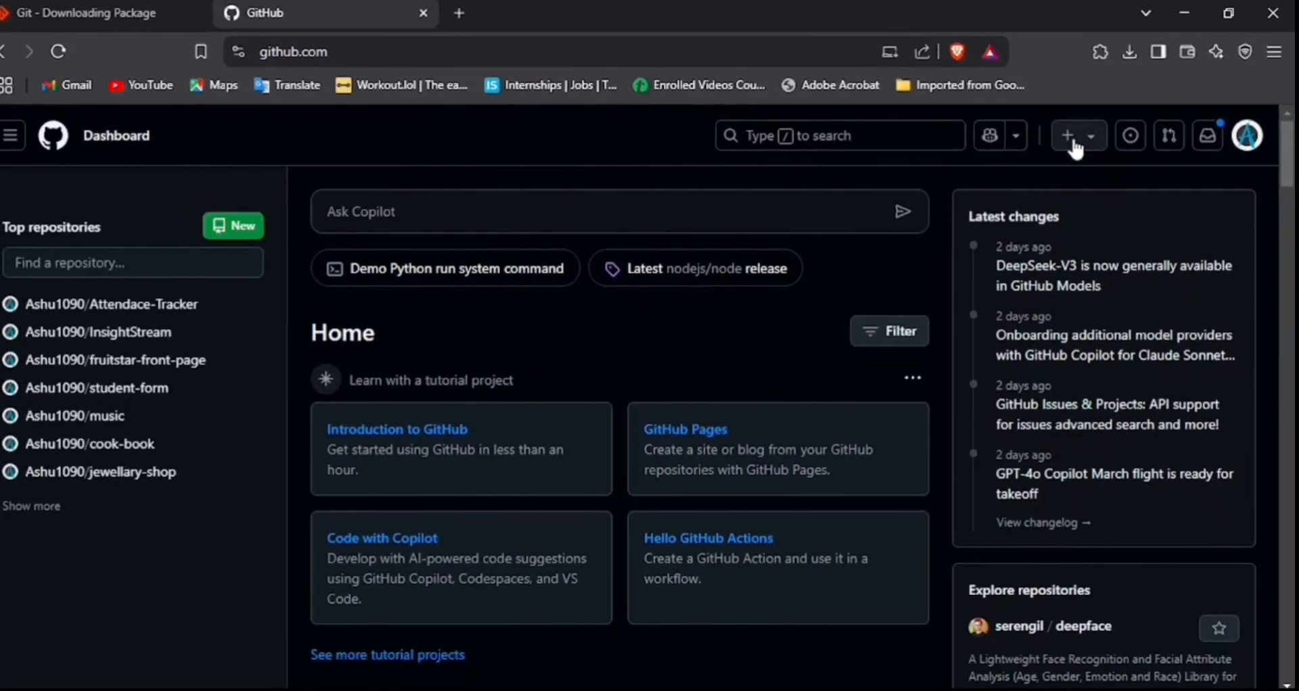
Create a new public repository named my_first_repo without a README, .gitignore template or license
click(1074, 143)
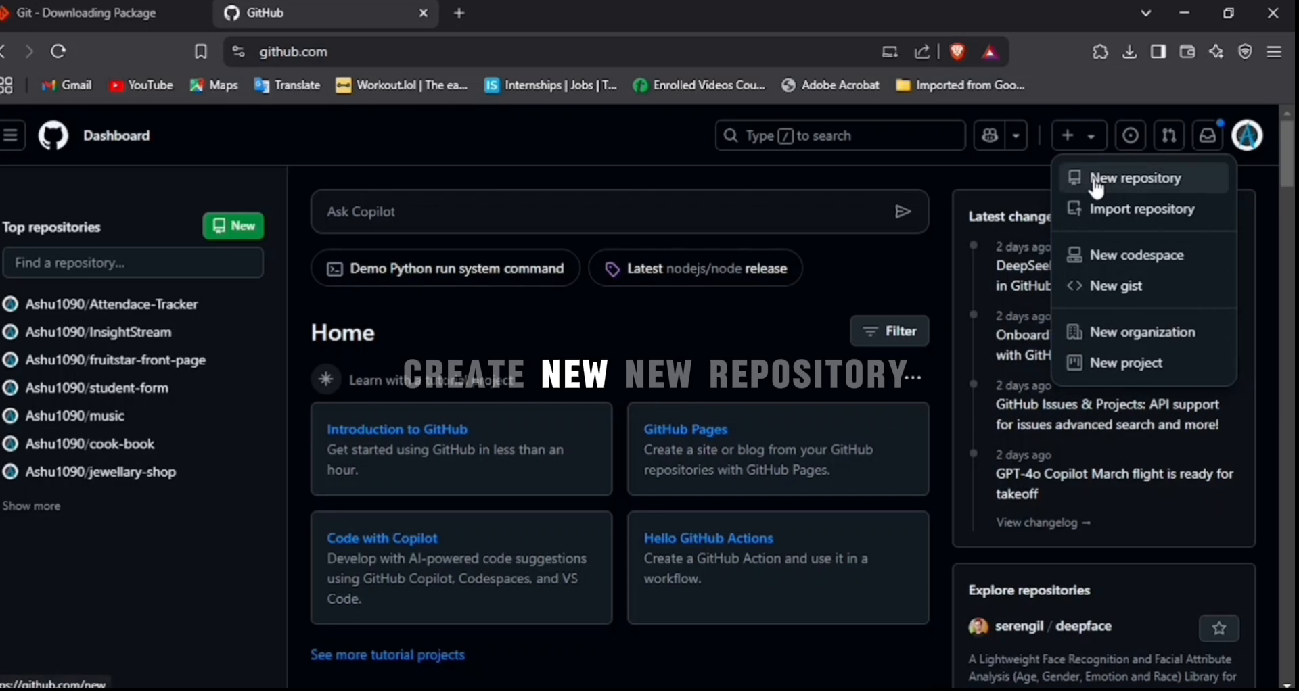
click(1096, 182)
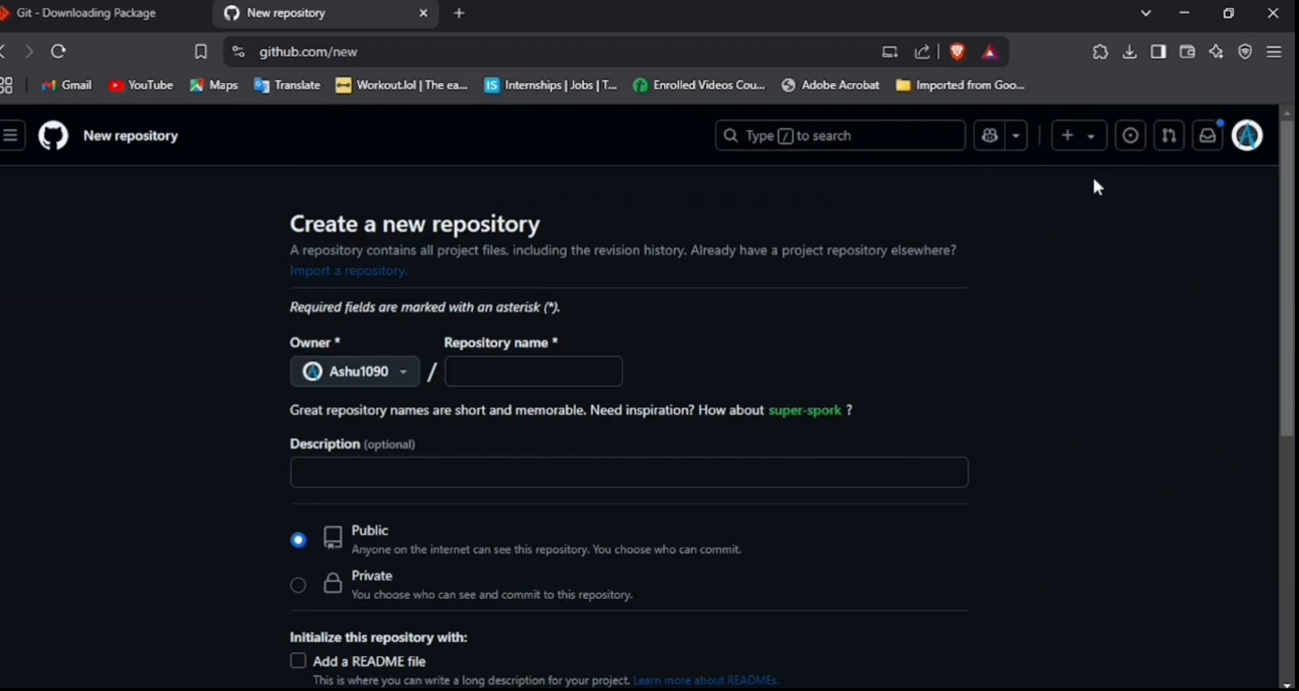
text(my_)
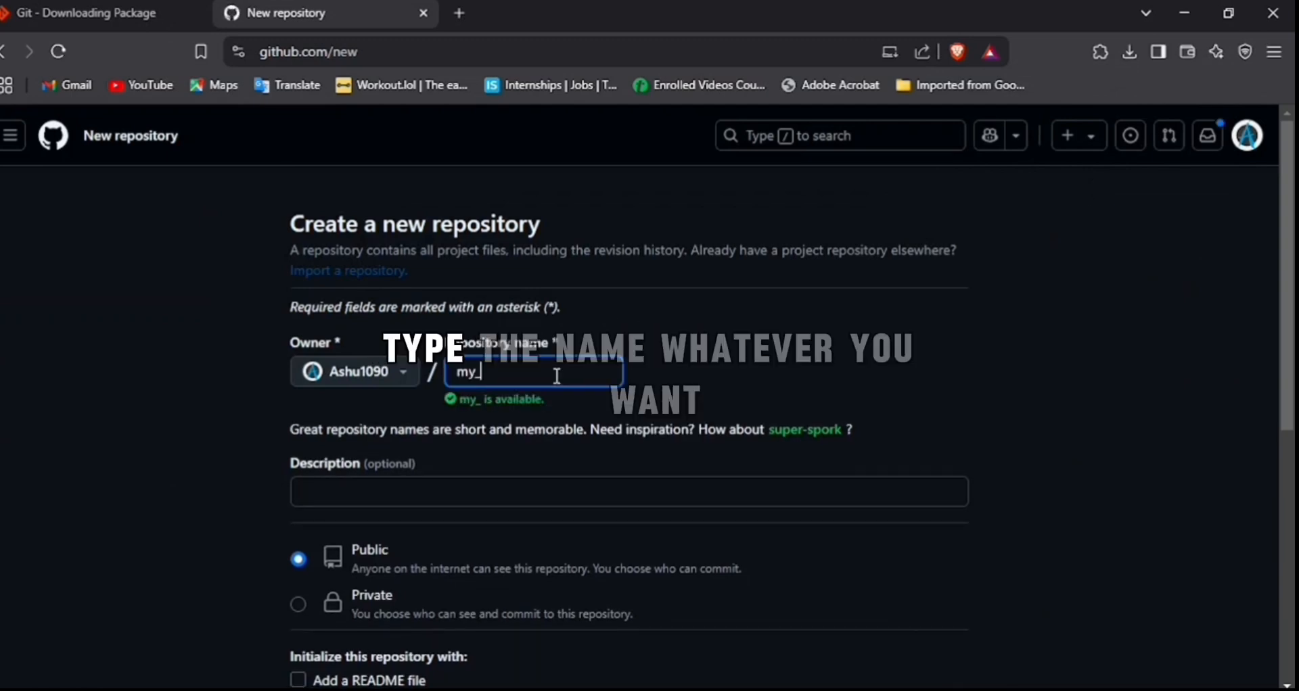
text(first)
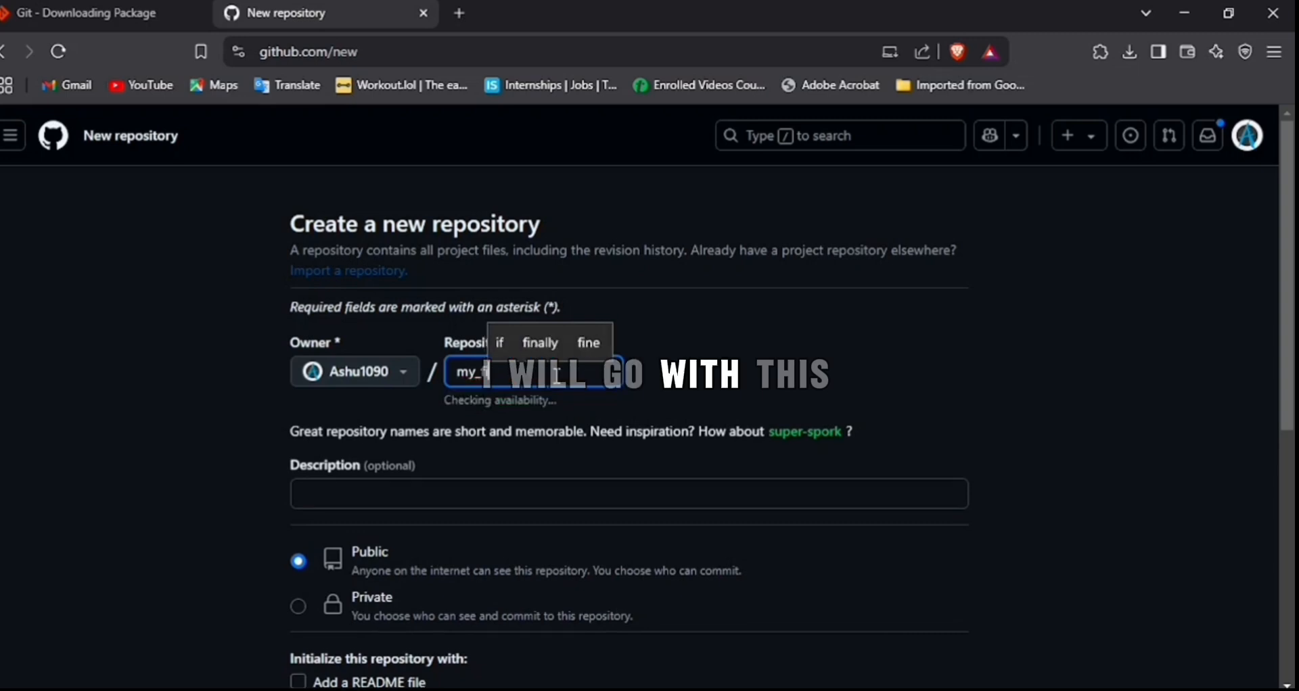
text(_)
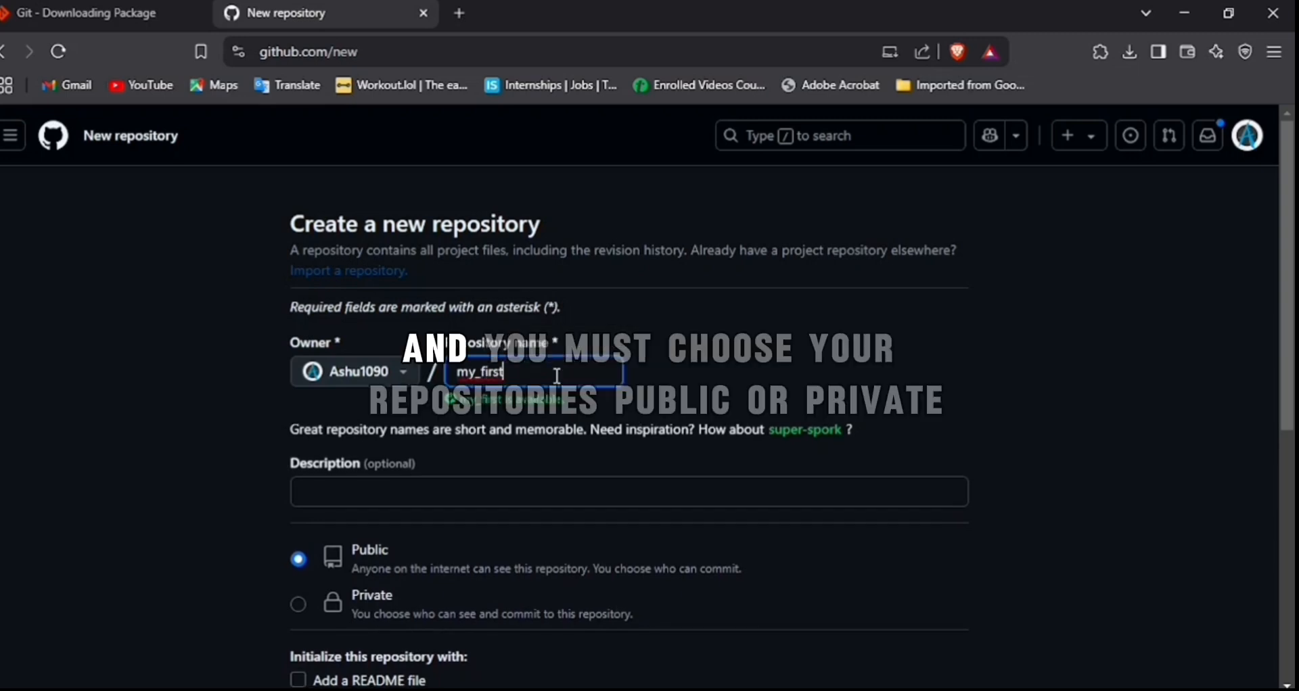
text(repo)
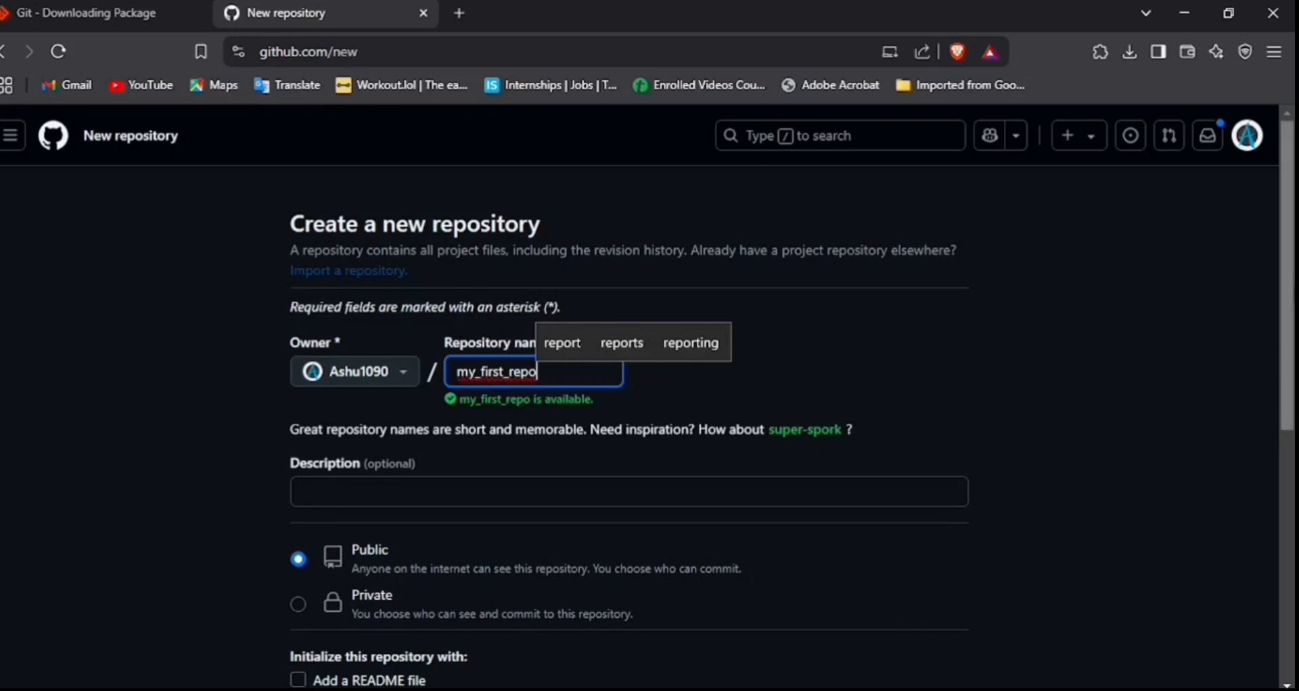
drag(1287, 303, 1288, 393)
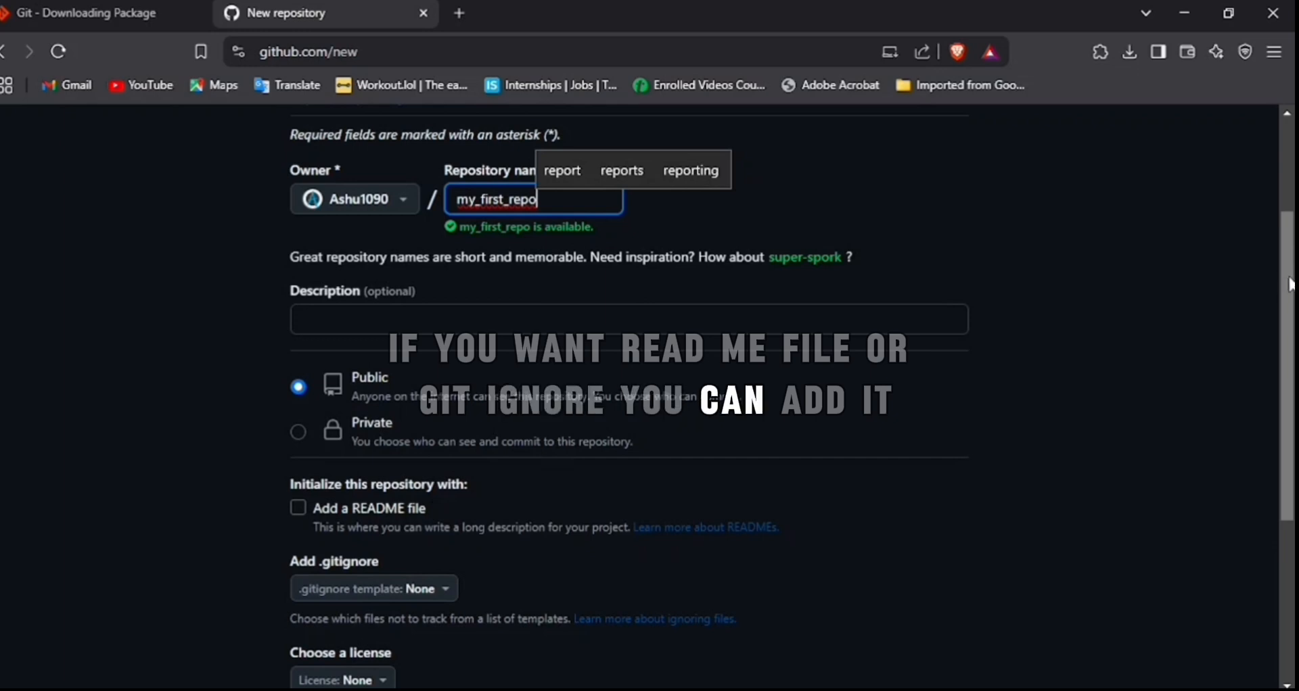
scroll(474, 363, down, 3)
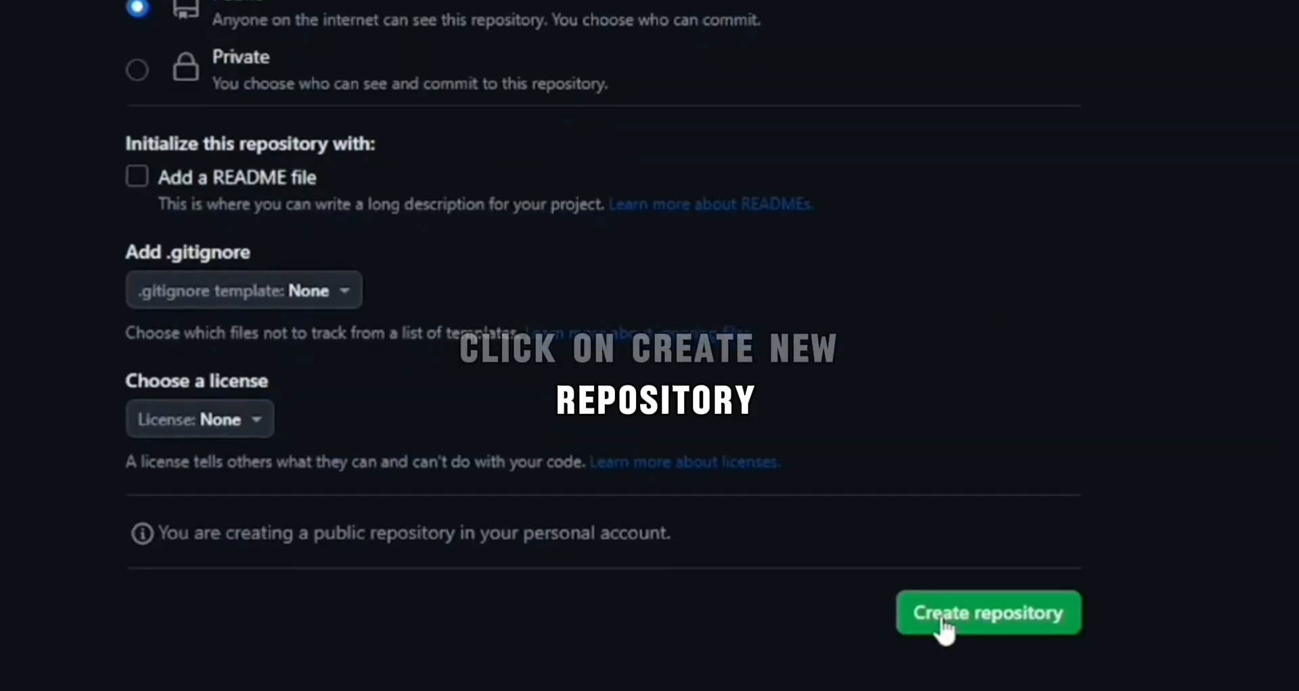
click(944, 626)
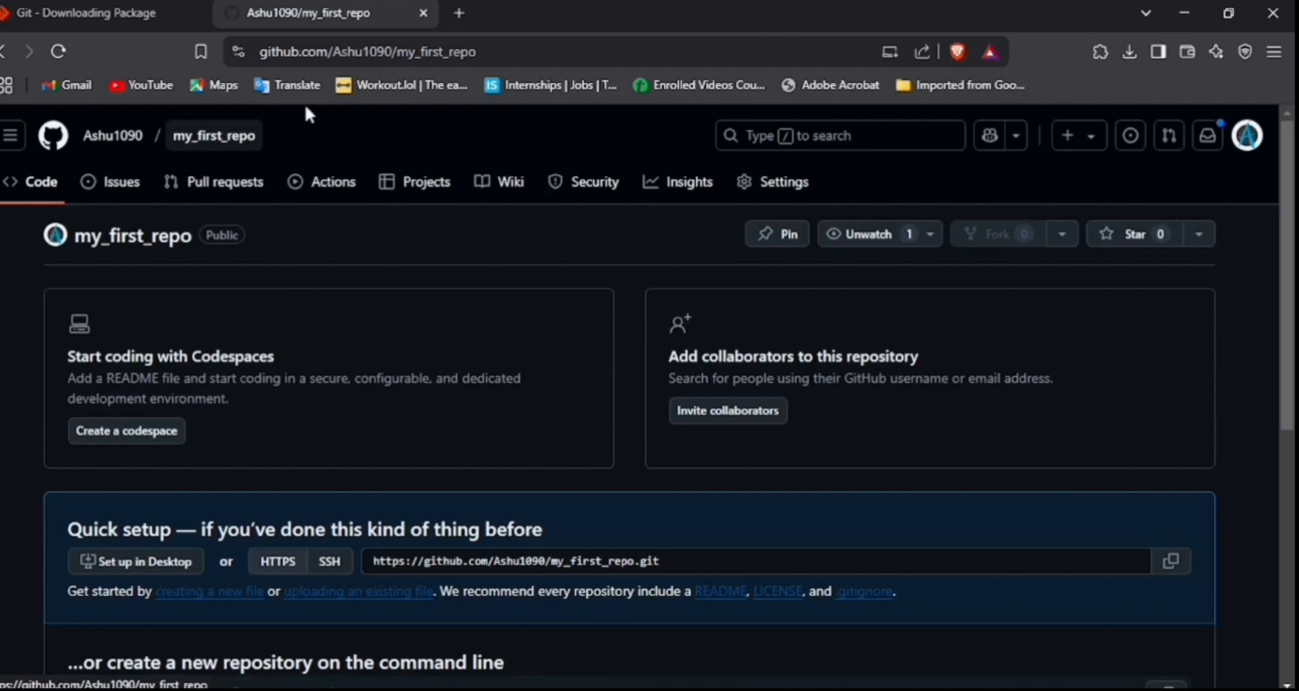
Open the existing-file upload page of my_first_repo and add reestar.css, reestar.html, script.js and style.css from the projects folder
drag(1292, 196, 1291, 250)
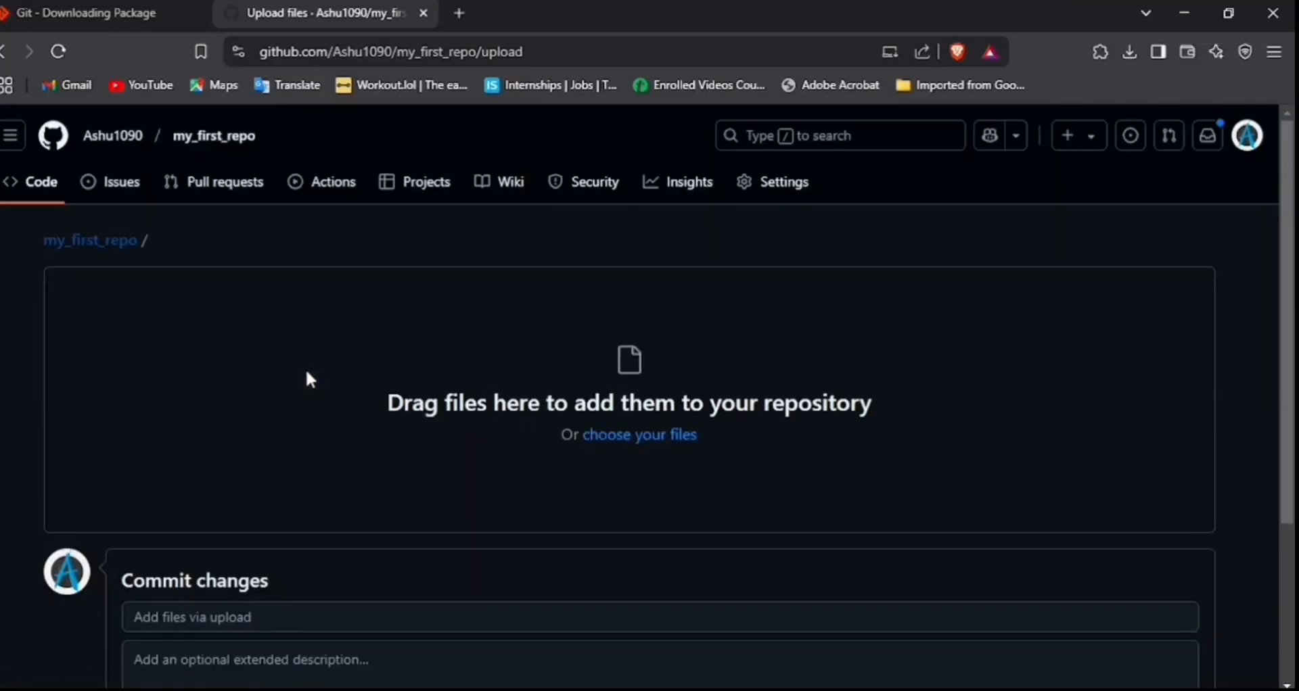
mouse_move(1285, 323)
mouse_down()
mouse_move(1287, 481)
mouse_move(1288, 315)
mouse_up()
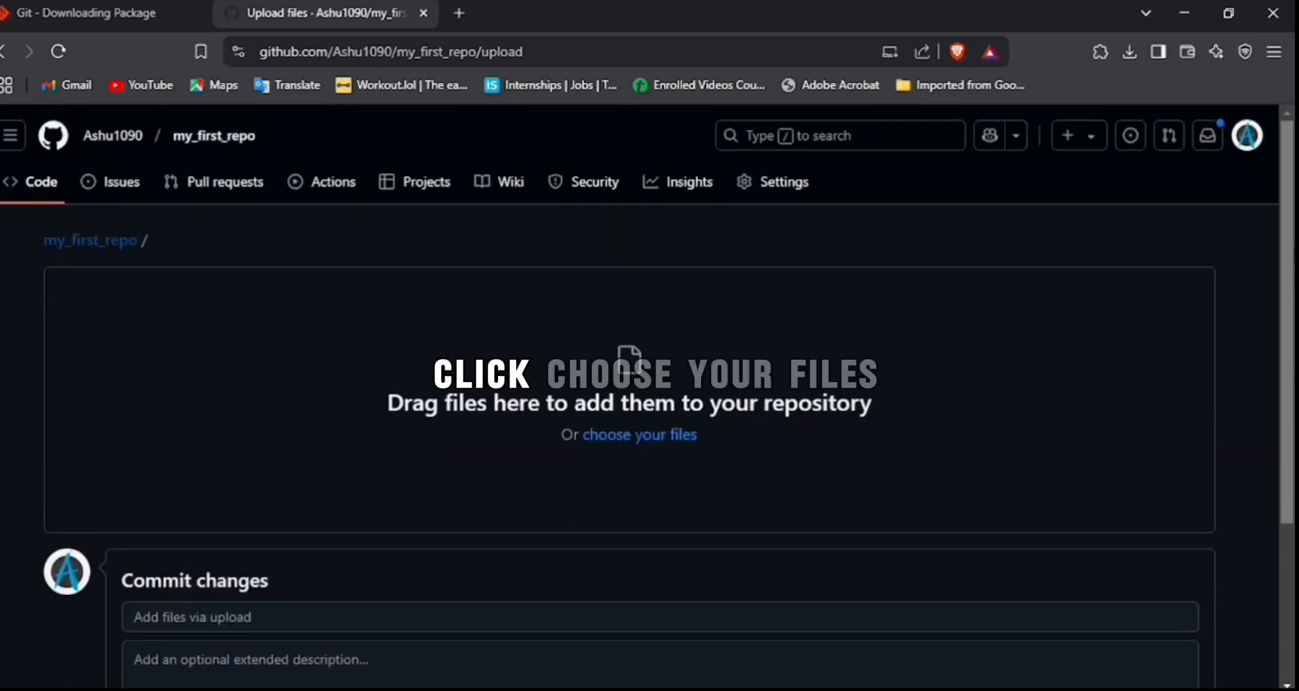
click(641, 444)
drag(545, 331, 550, 250)
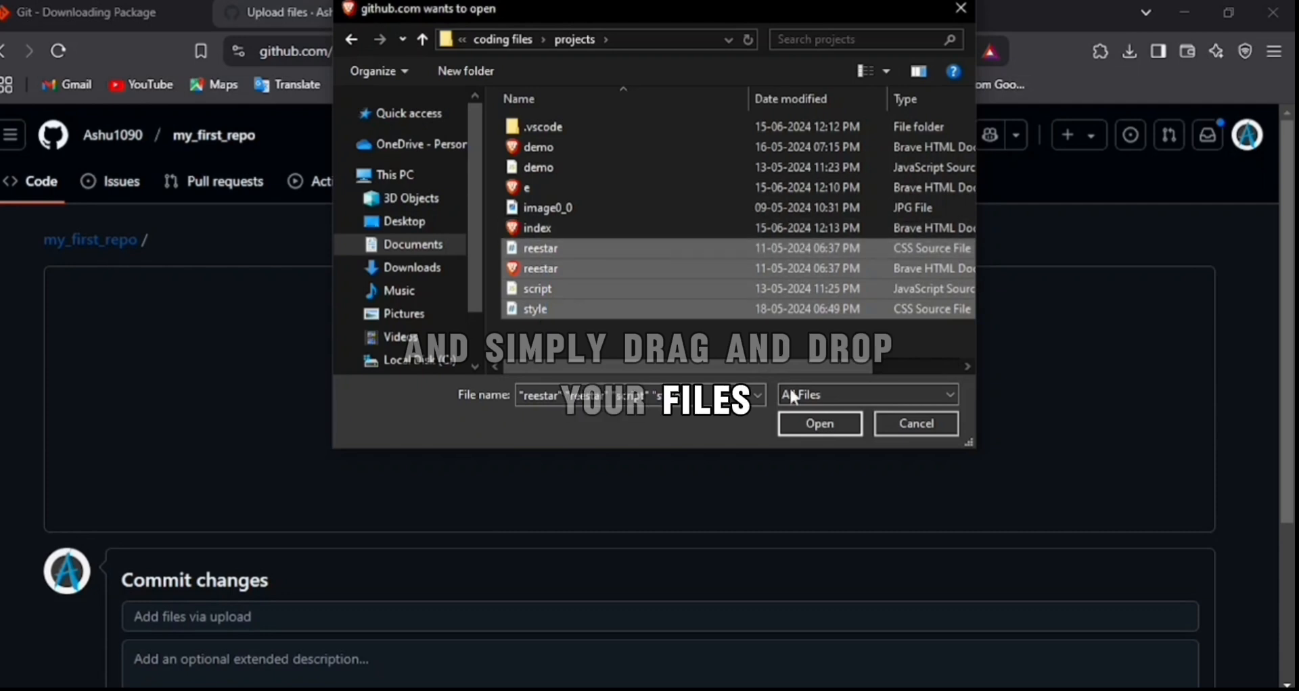
click(820, 425)
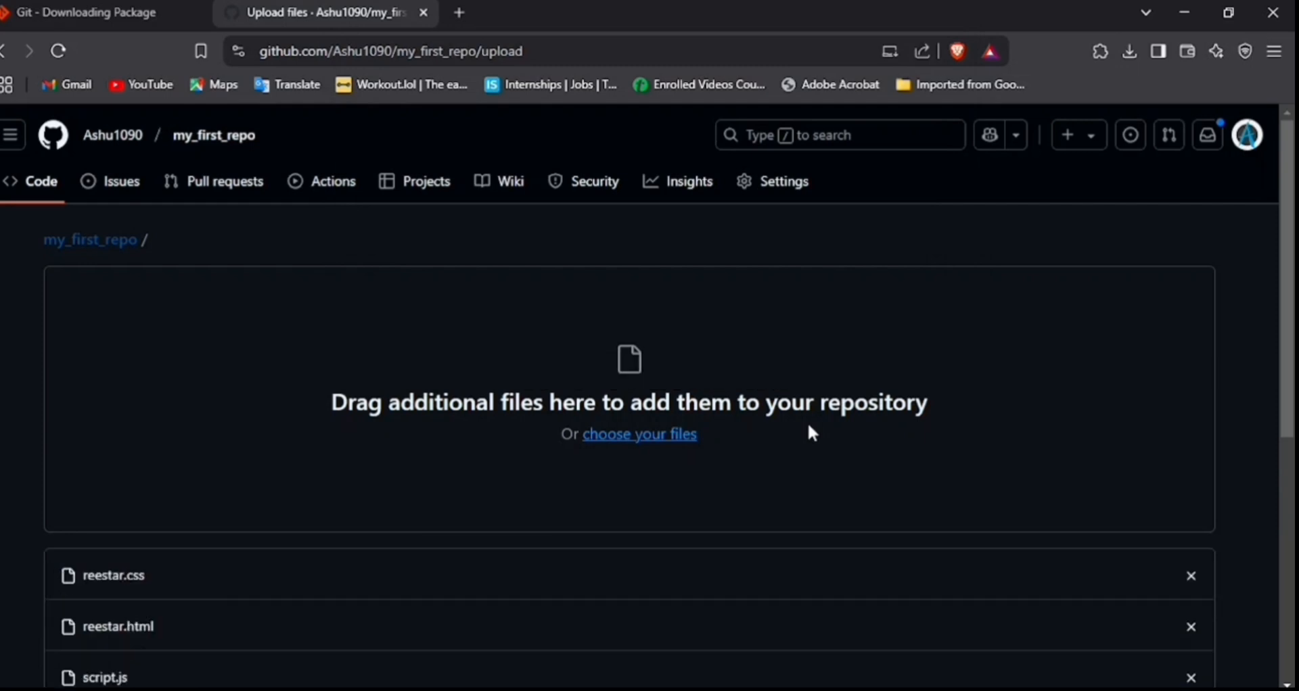
Commit the four uploaded files with the message "initial commit"
drag(1287, 307, 1264, 460)
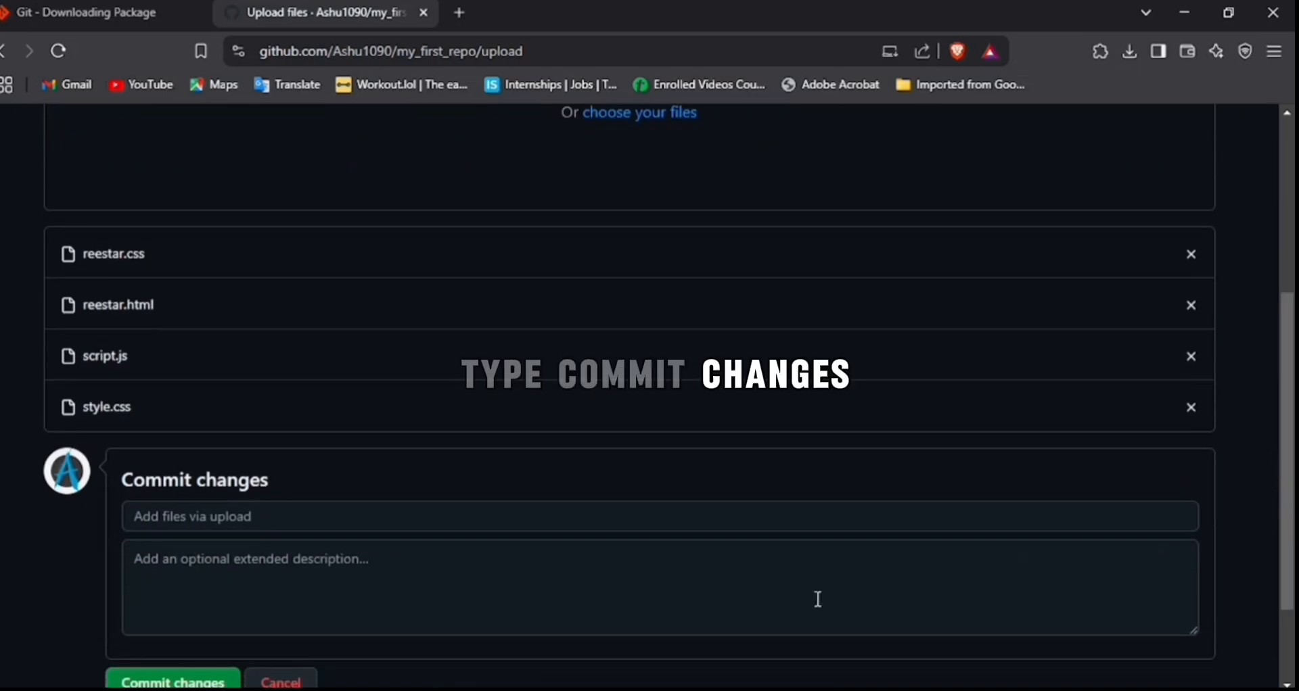
click(697, 507)
text(i)
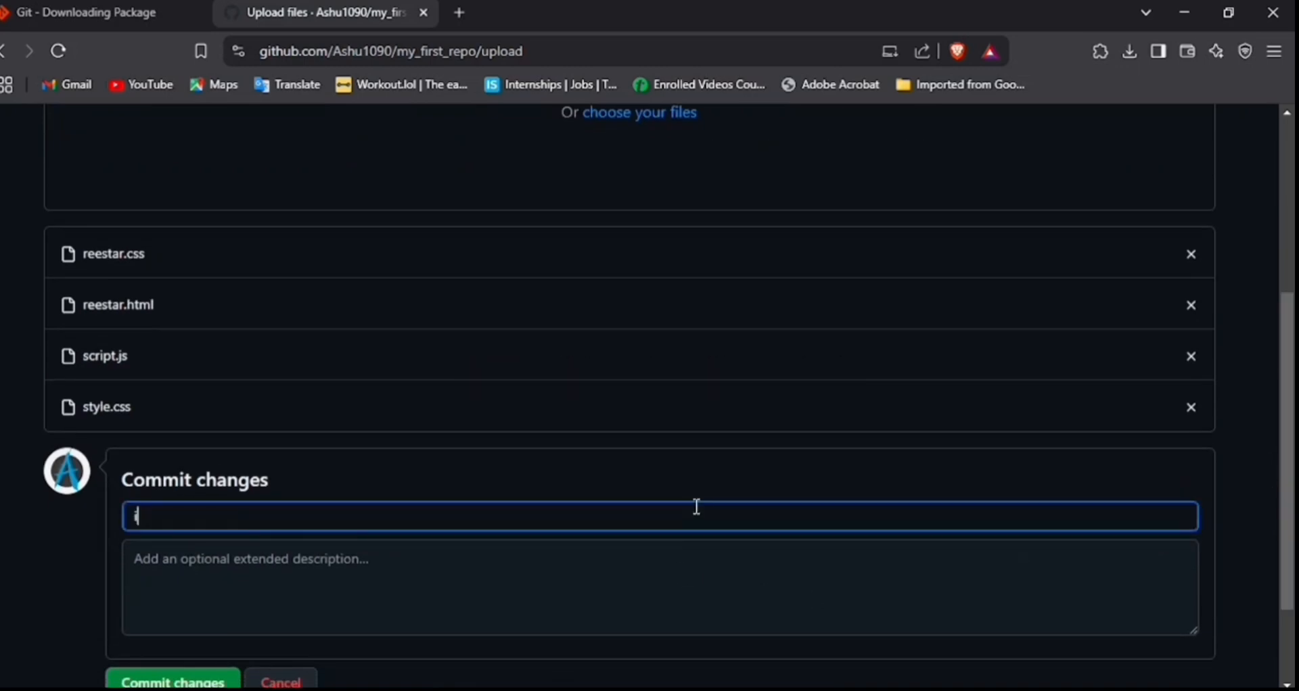
text(nitial )
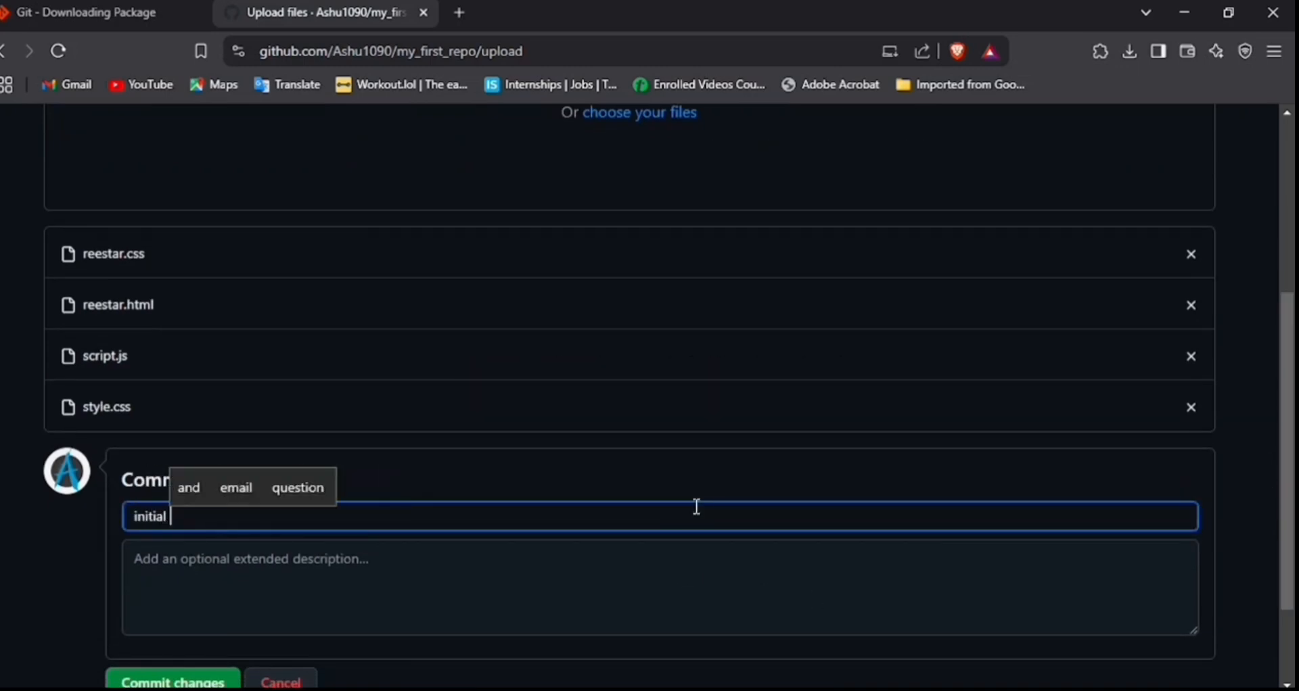
text(commi)
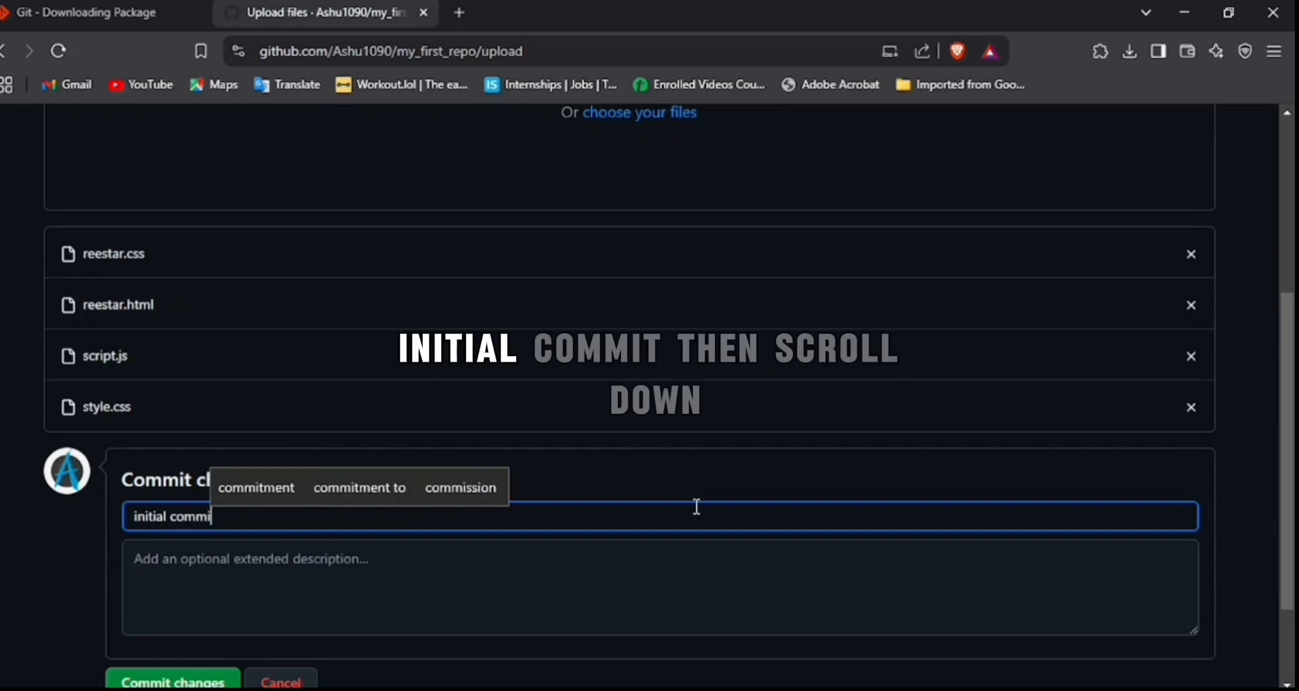
text(t)
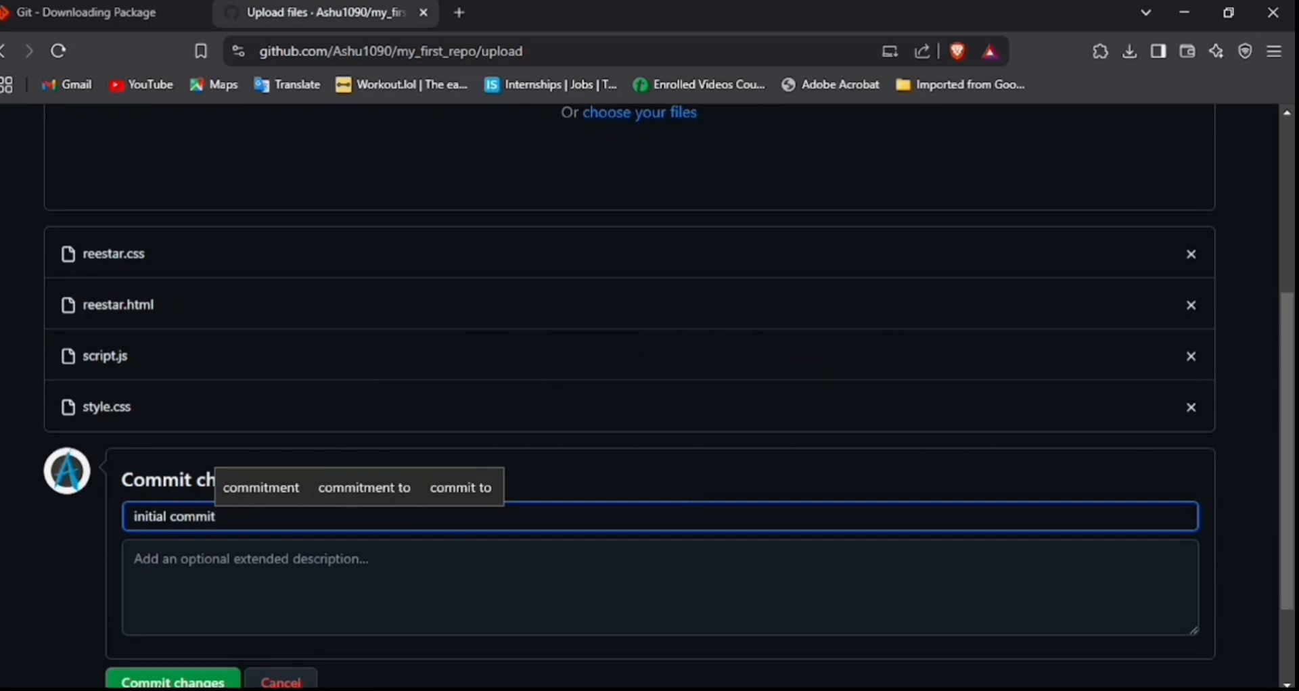
key(Return)
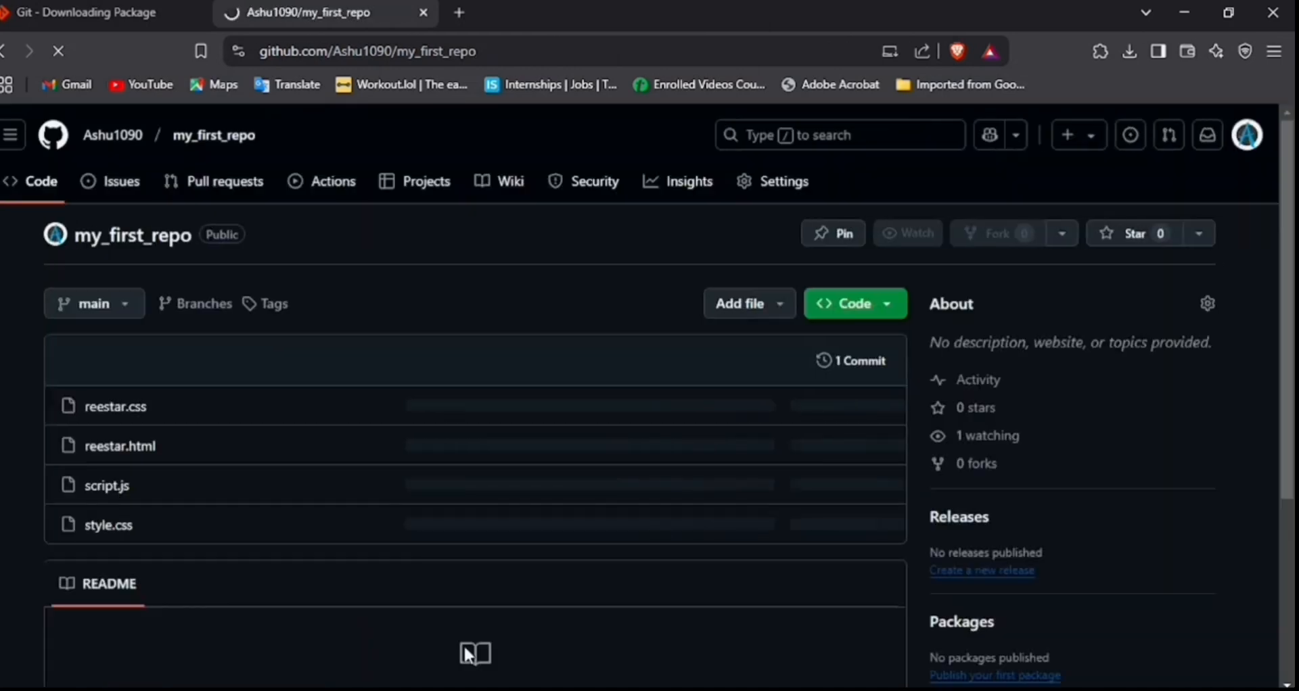
Look over the committed files on the my_first_repo page and view the repository's clone options
scroll(1291, 366, down, 3)
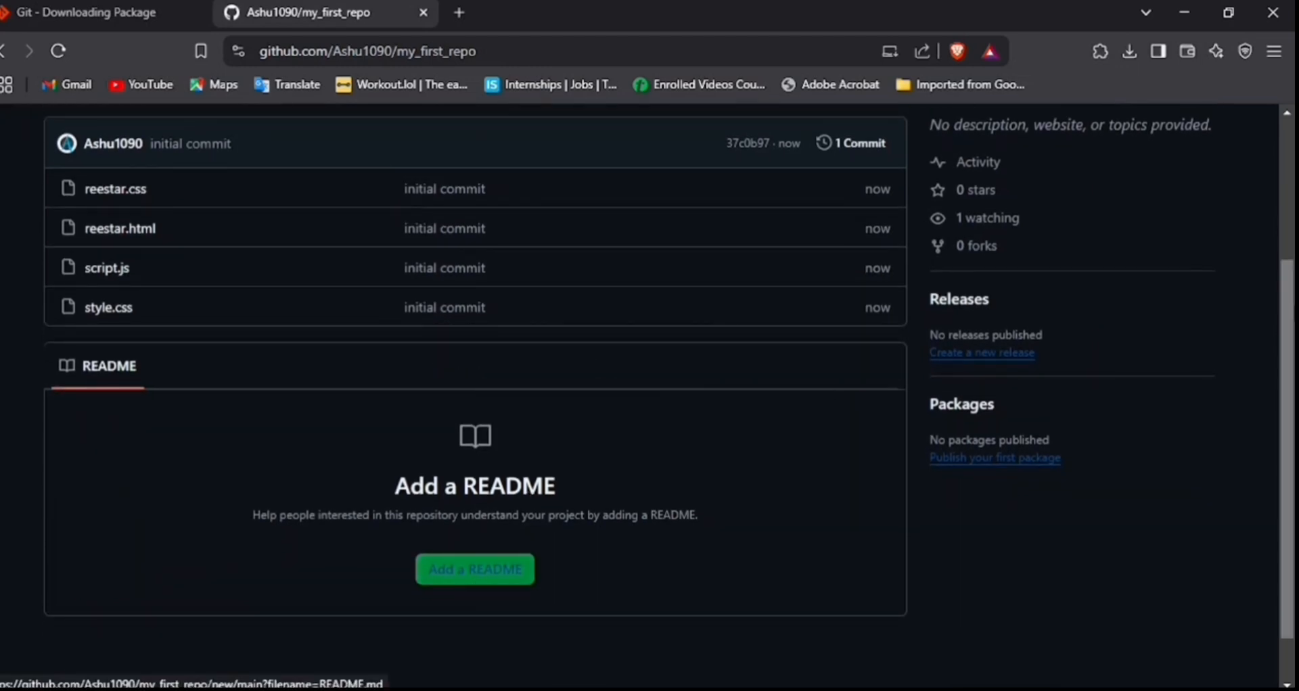
scroll(1292, 351, up, 3)
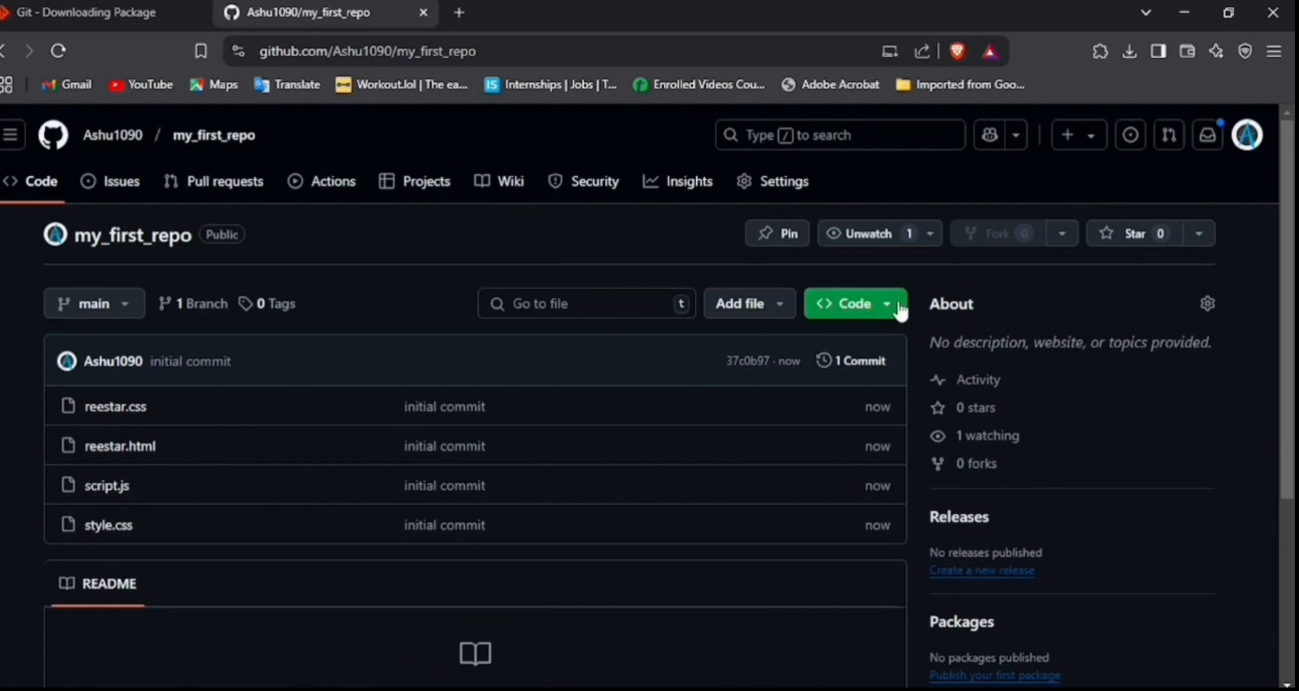
click(900, 307)
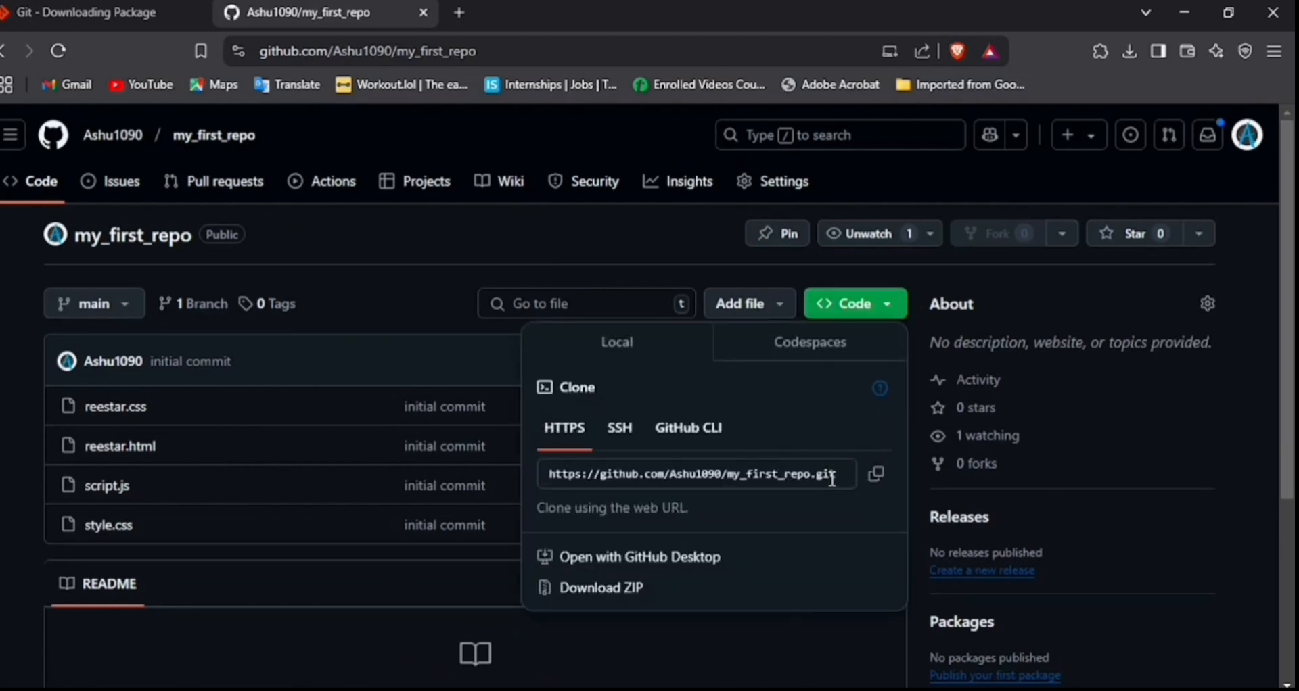
click(359, 303)
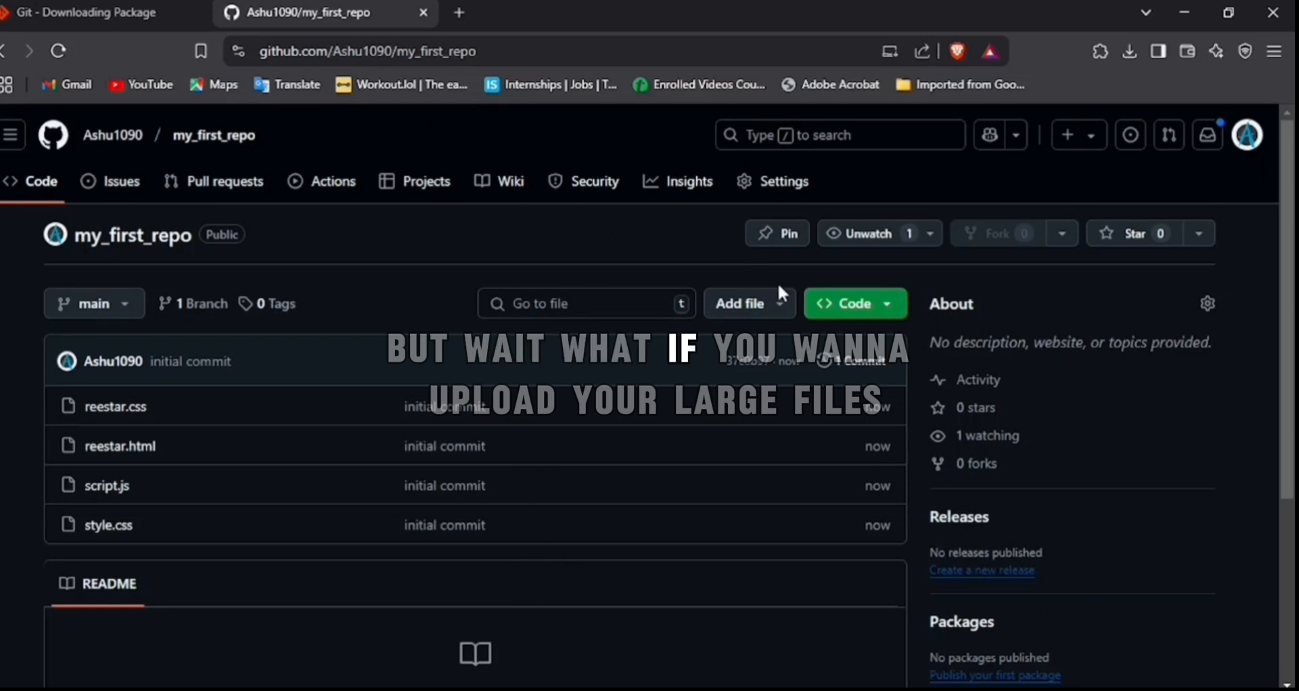
Try to upload the "Jewellary Website Using React JS" folder from coding files to my_first_repo through the web upload page
click(786, 310)
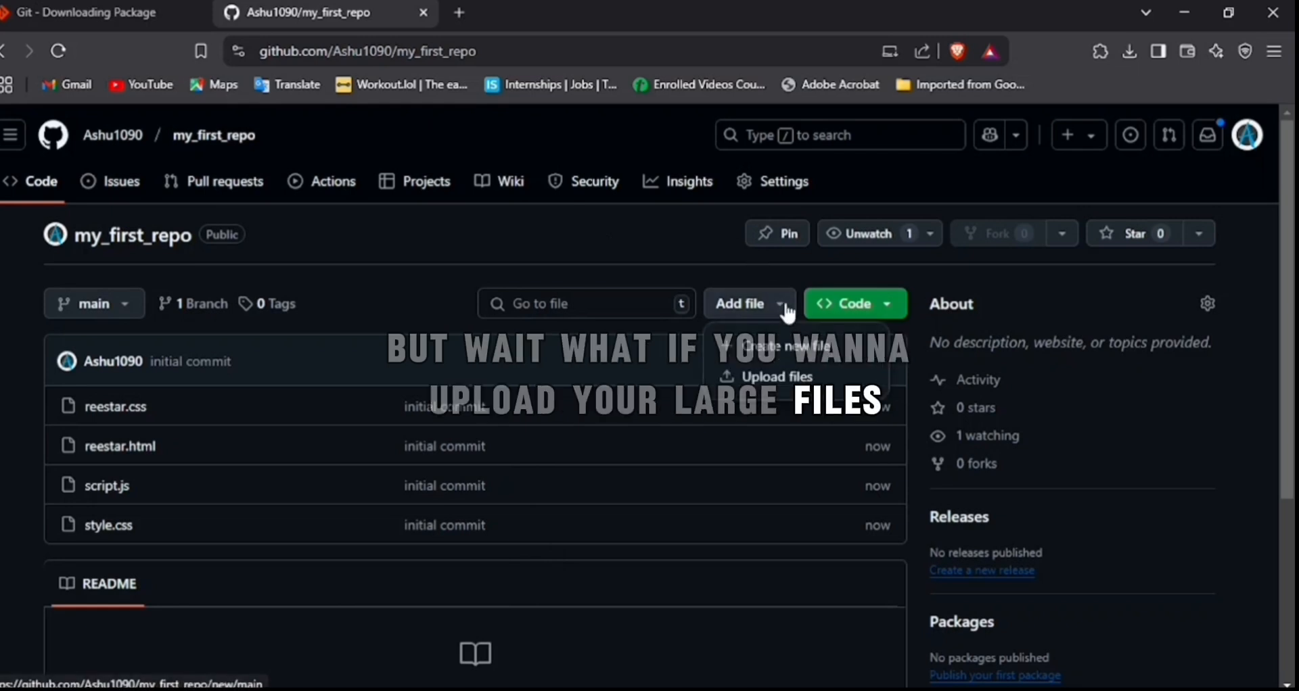
click(789, 376)
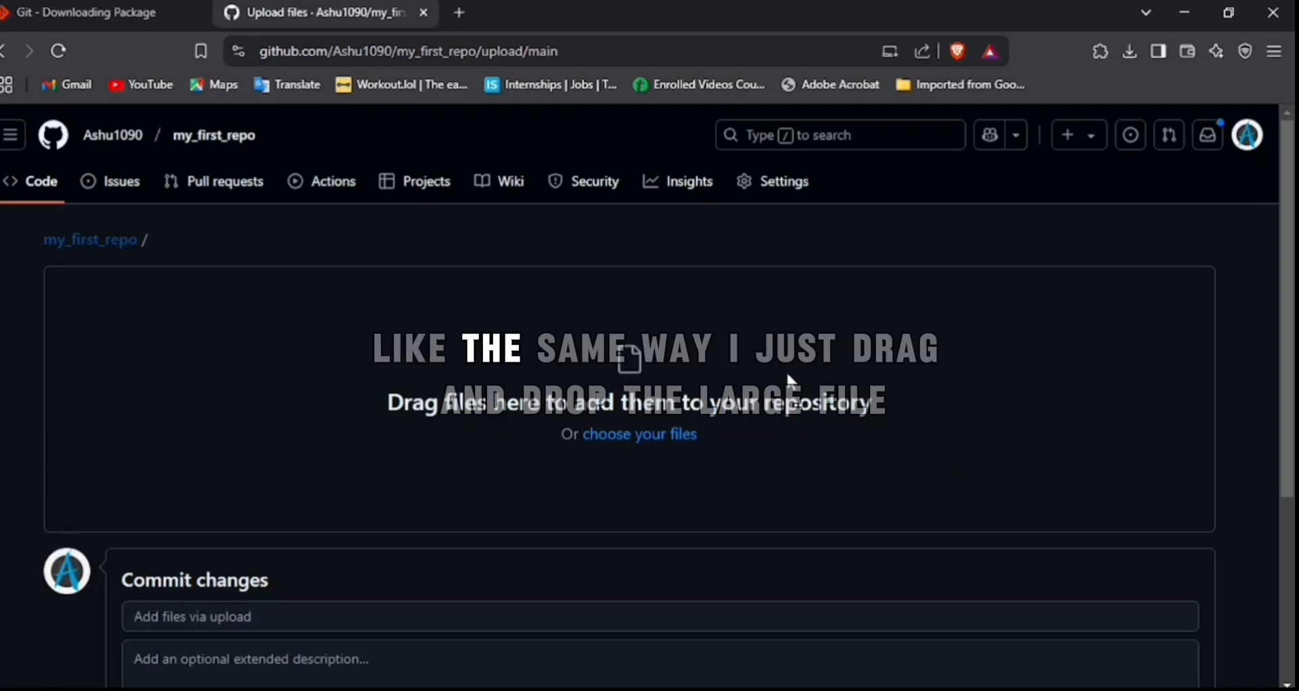
click(652, 438)
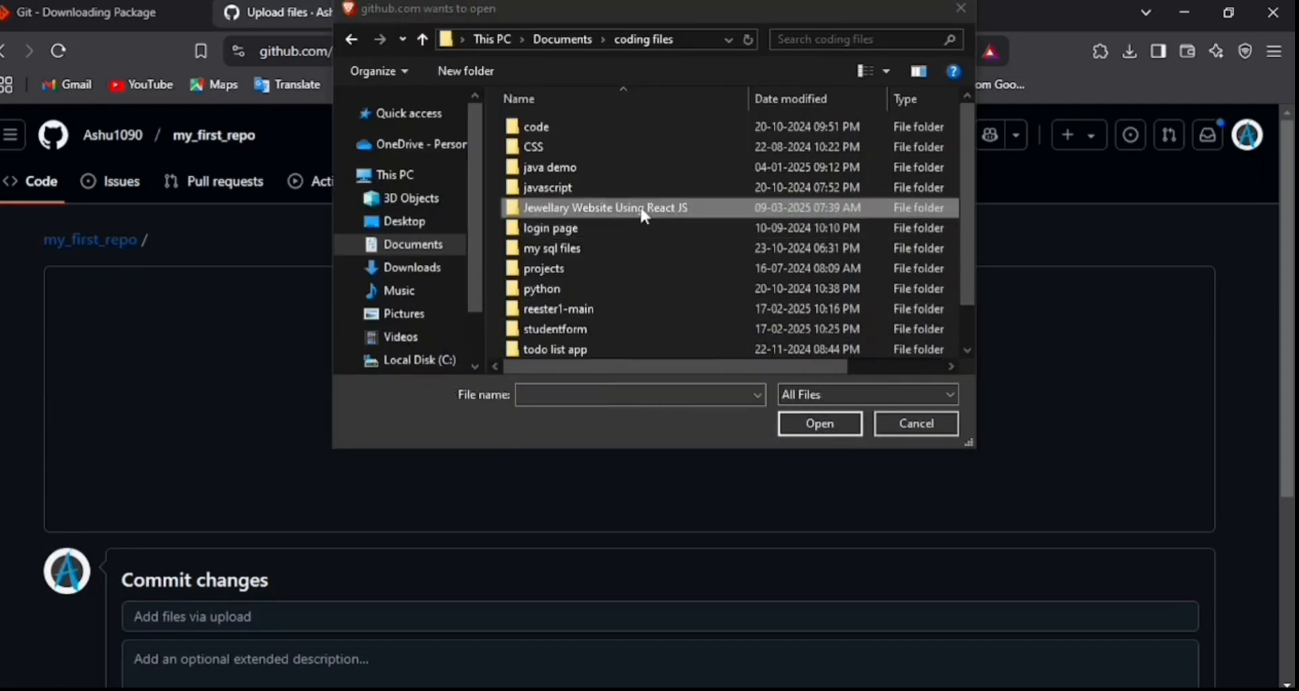
drag(649, 209, 408, 475)
drag(668, 17, 980, 42)
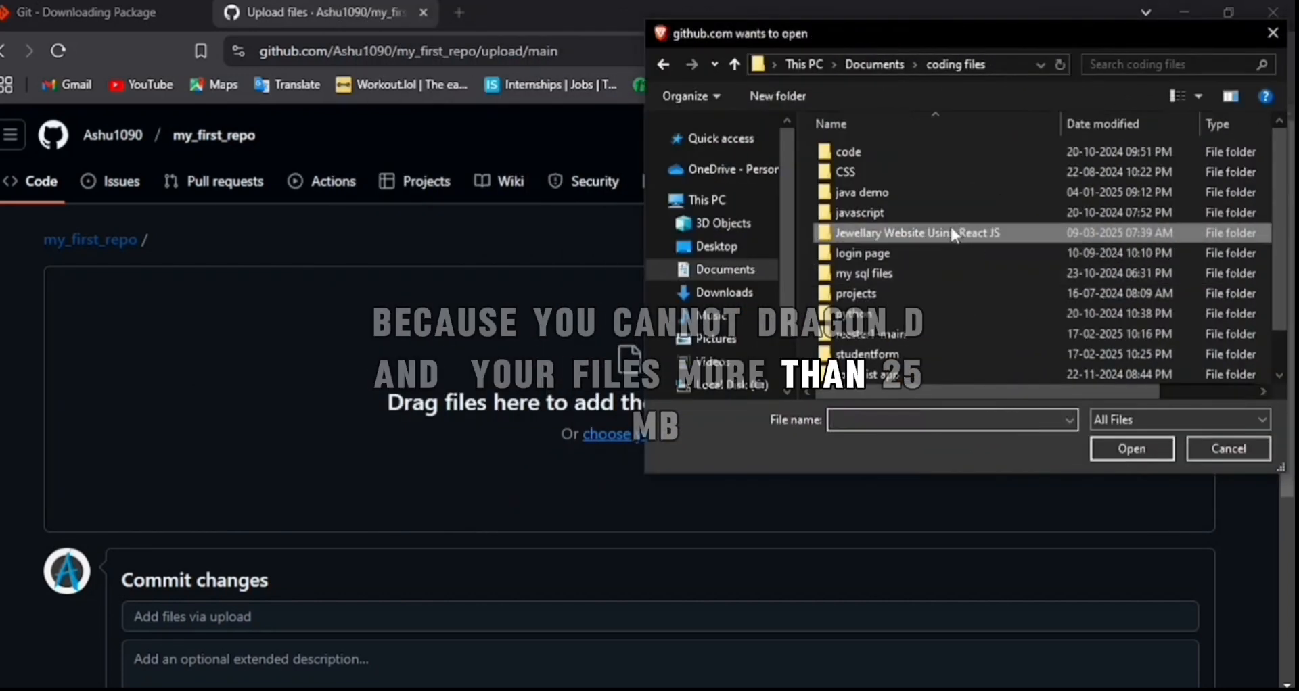
drag(967, 233, 532, 428)
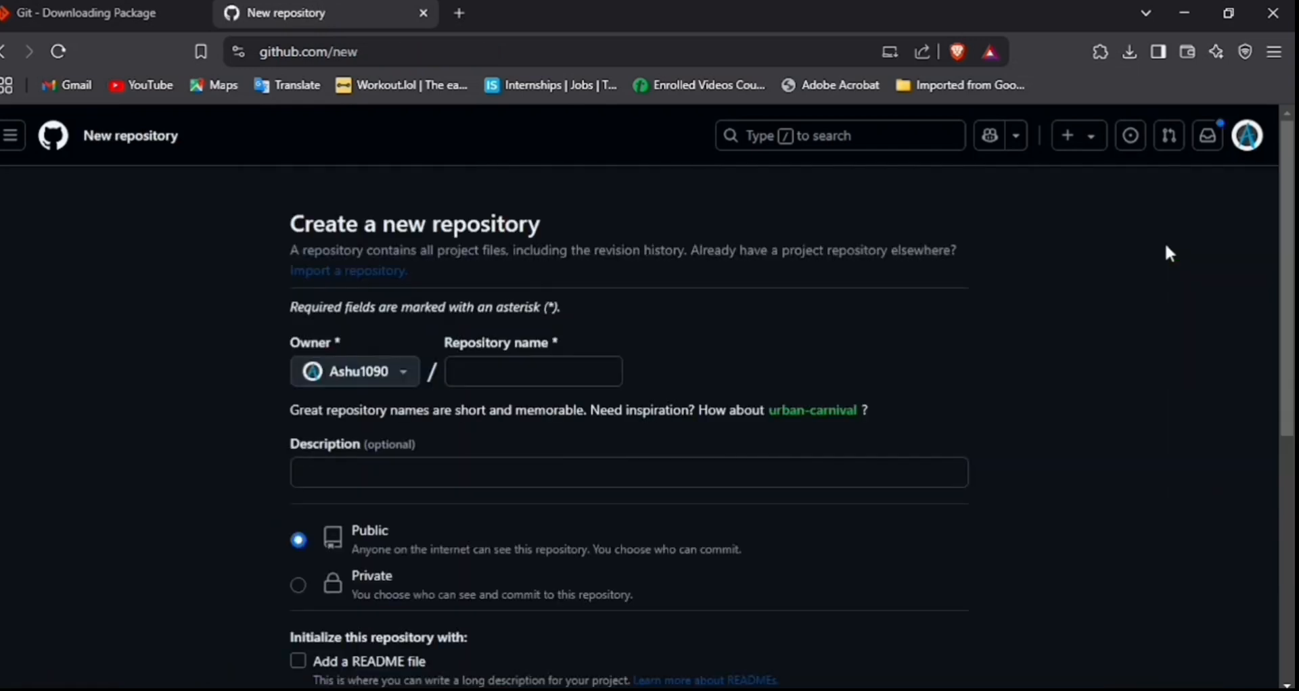
Create a new public GitHub repository named jewellary-shop
click(577, 374)
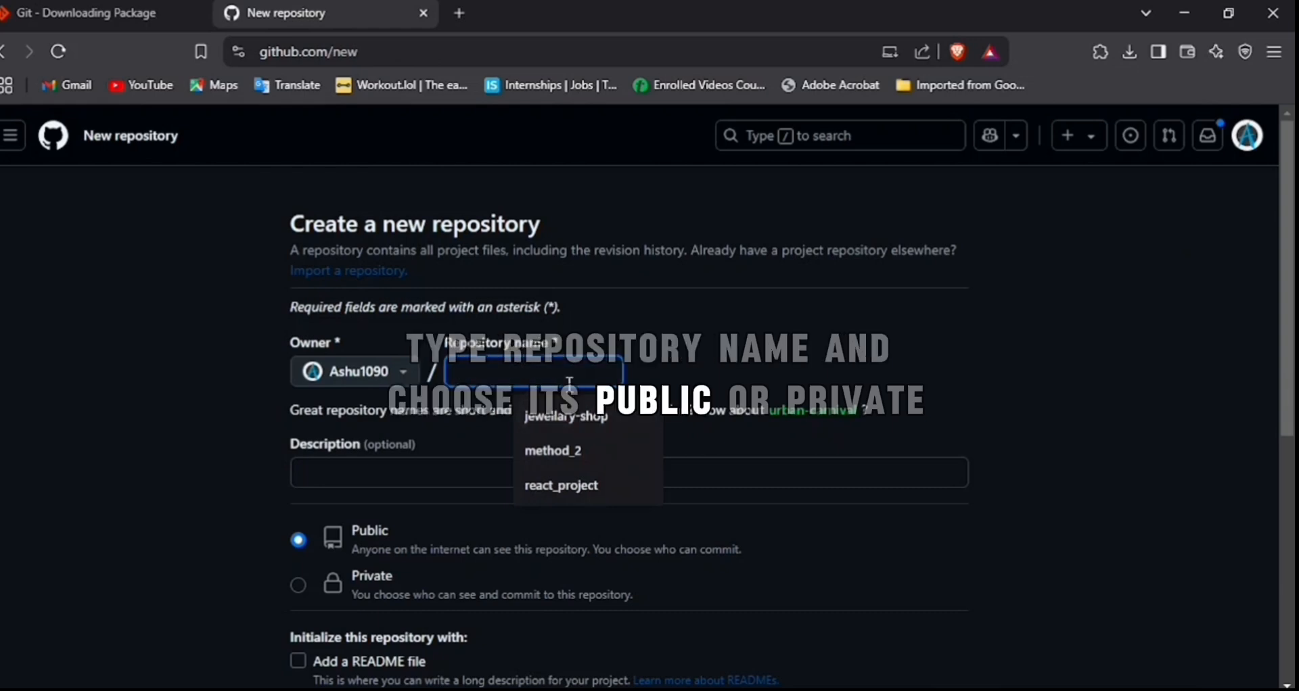
click(565, 423)
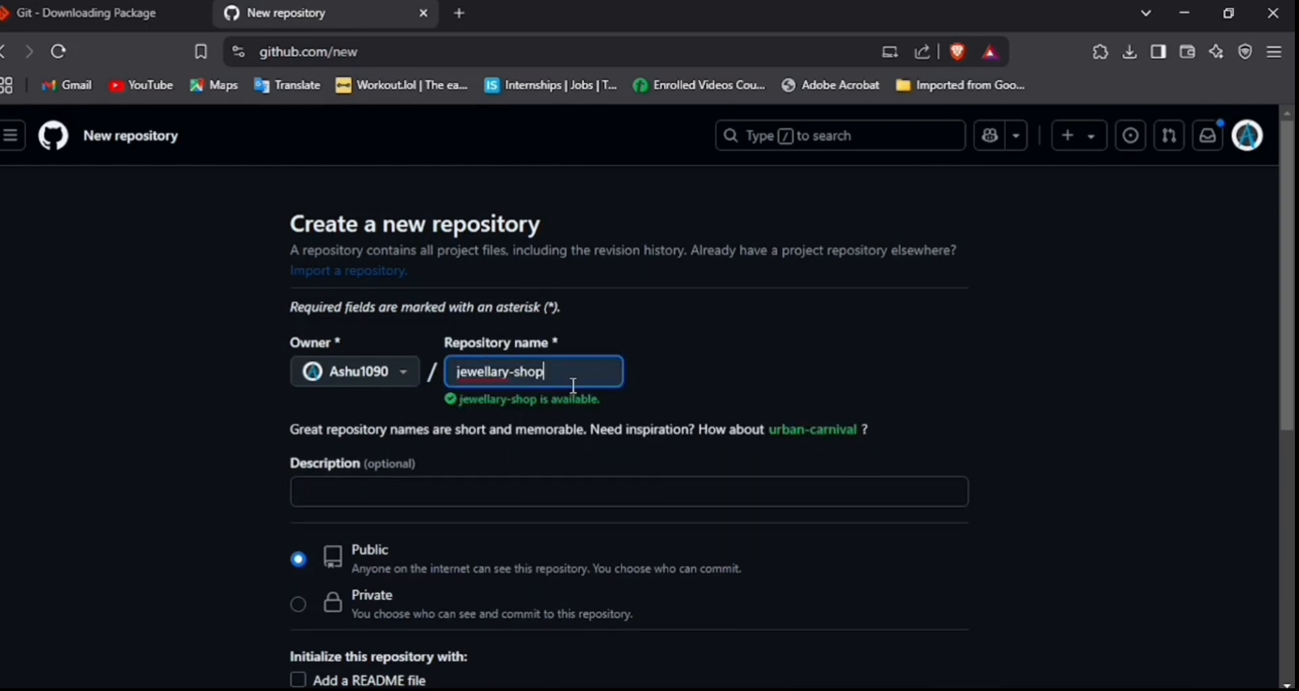
scroll(571, 383, down, 5)
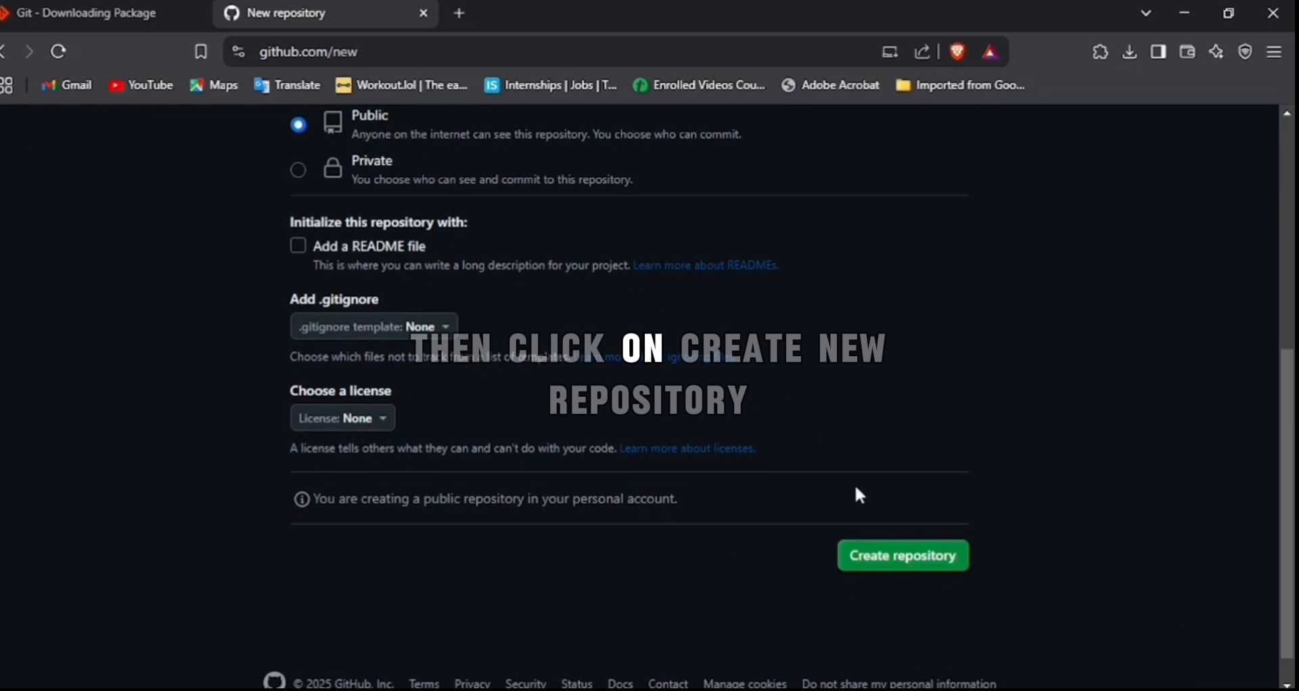
click(868, 548)
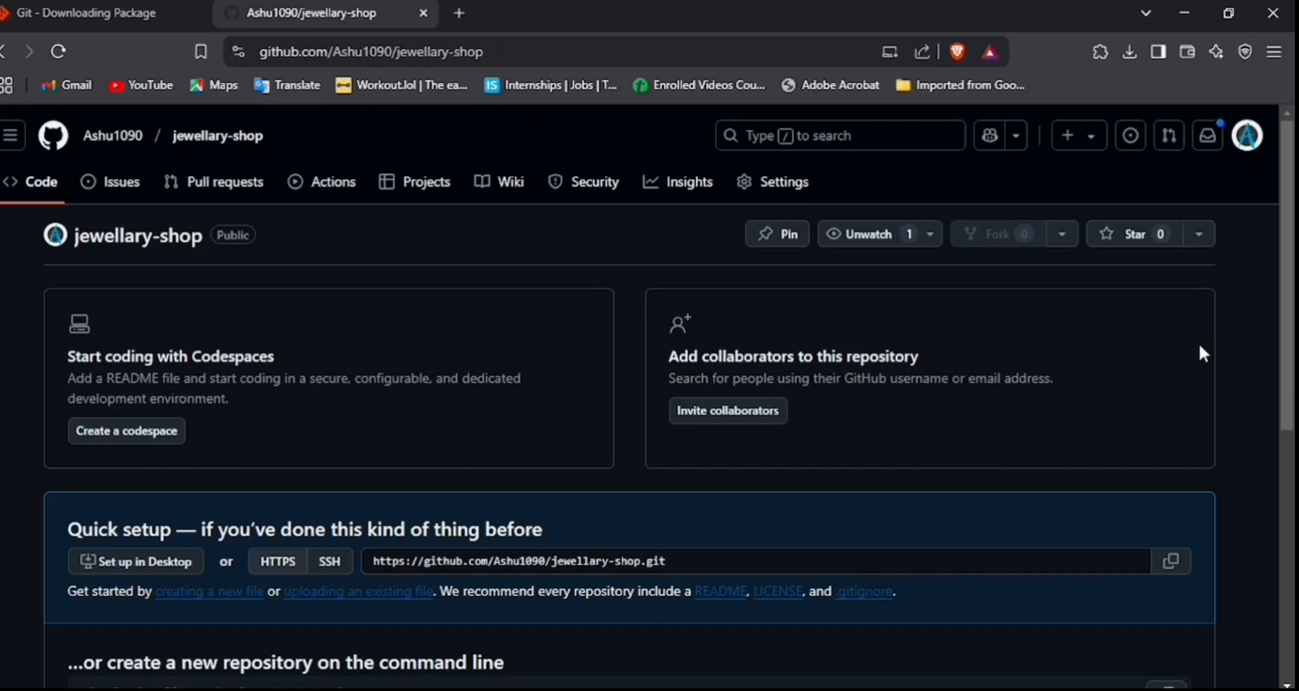
Copy the HTTPS URL of the jewellary-shop repository from its quick setup section
scroll(1291, 369, down, 2)
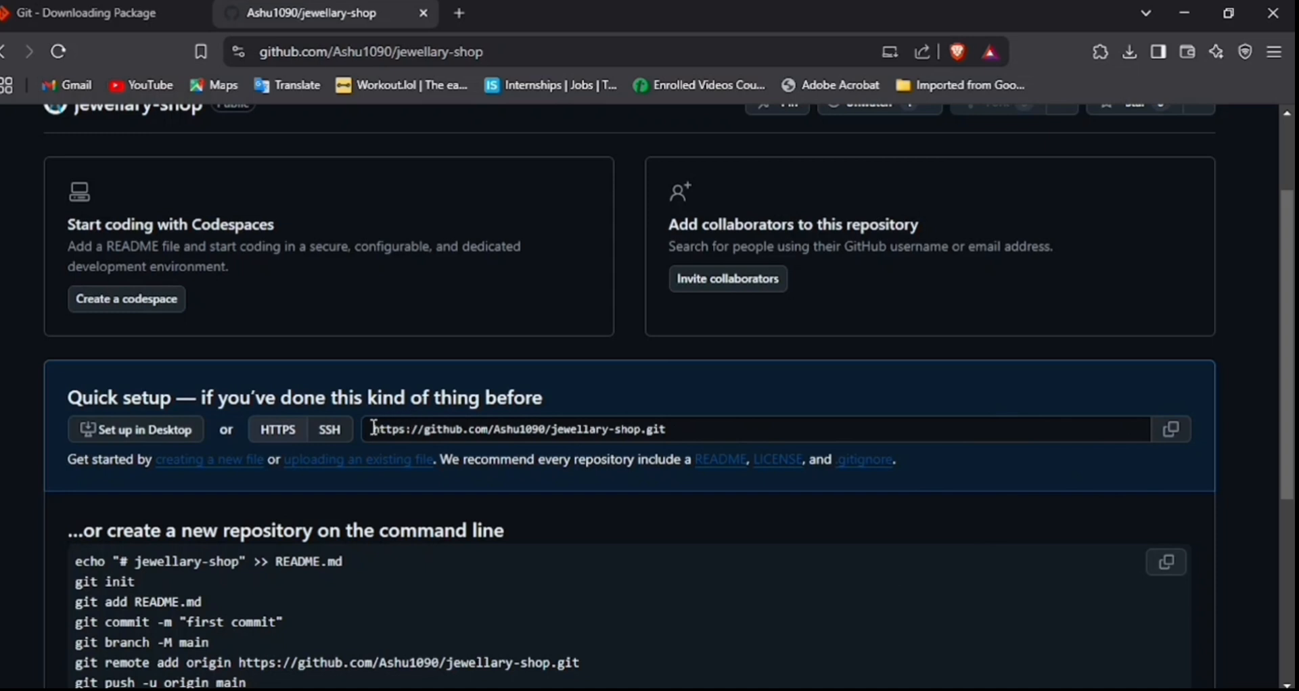
drag(374, 428, 740, 441)
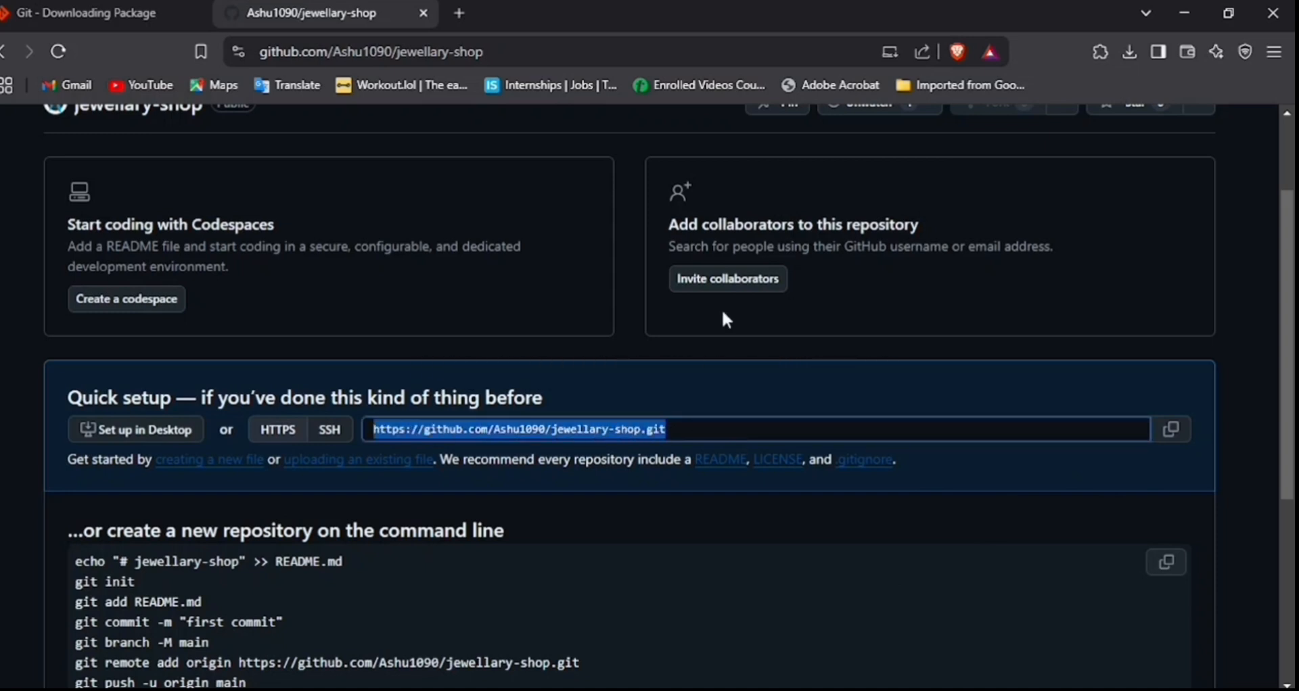
click(842, 380)
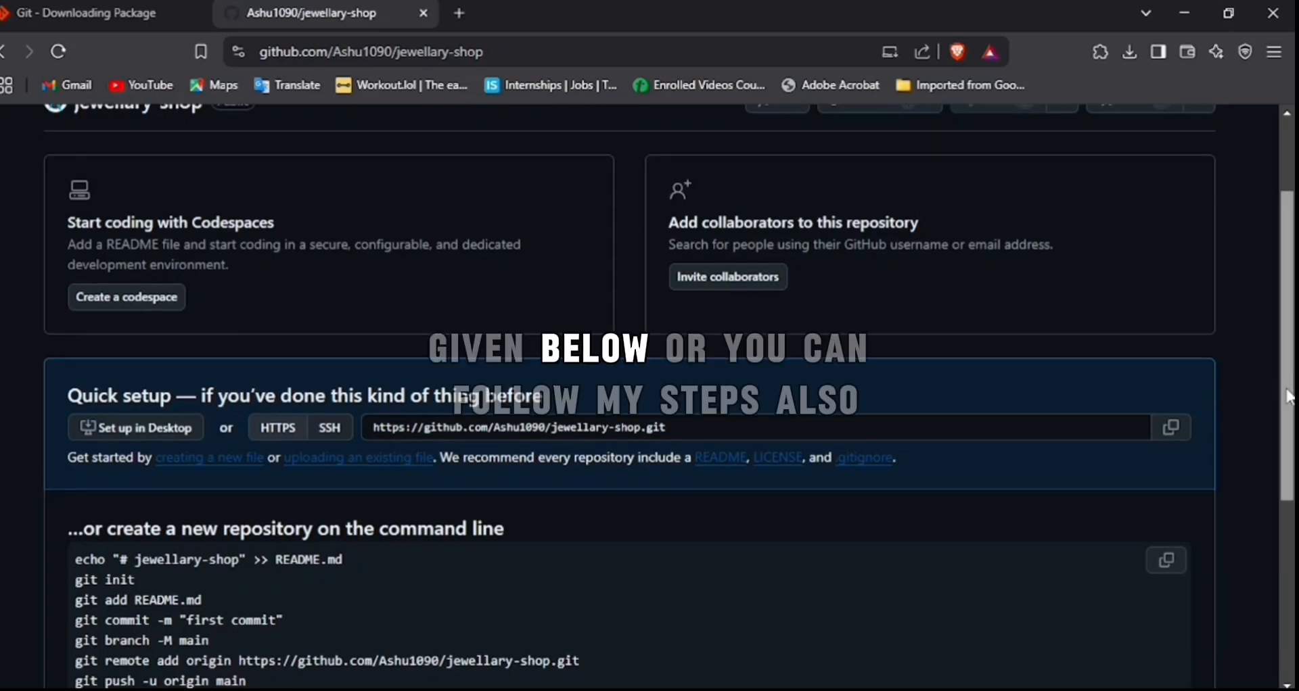
drag(1287, 385, 1292, 314)
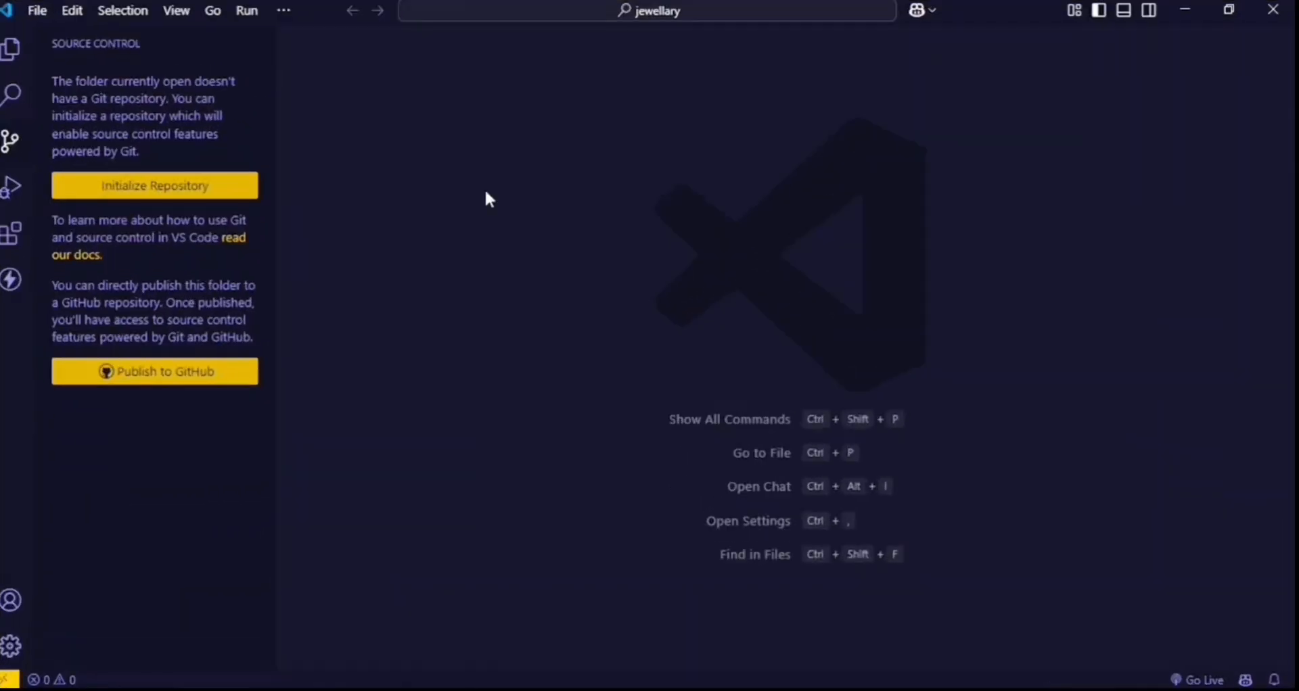
Switch to VS Code and look over the files of the jewellary project and the options for opening a folder
click(11, 50)
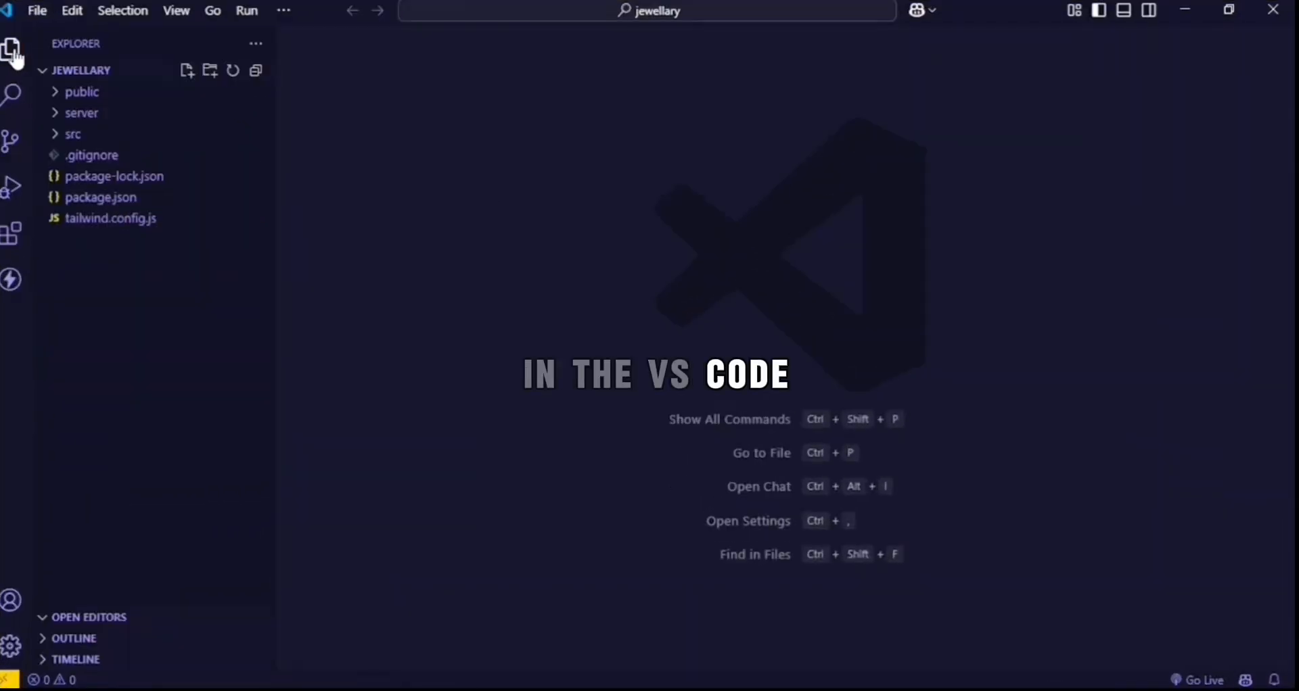
click(35, 11)
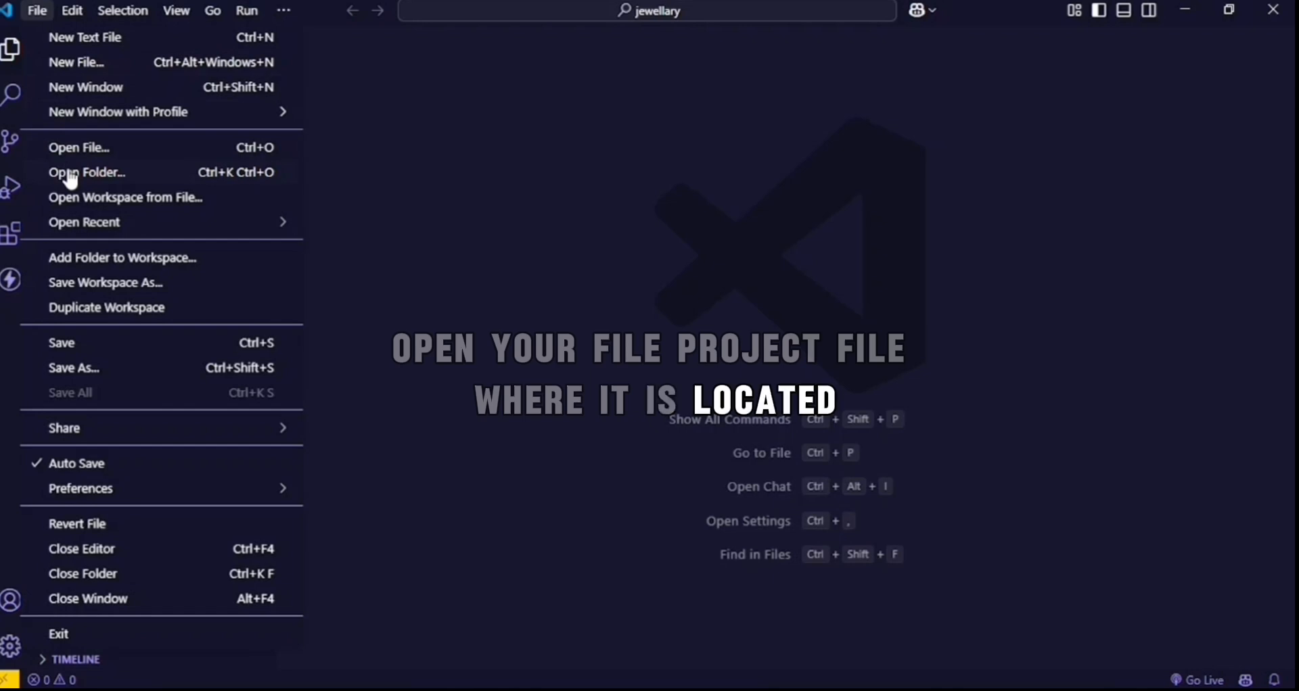
click(406, 182)
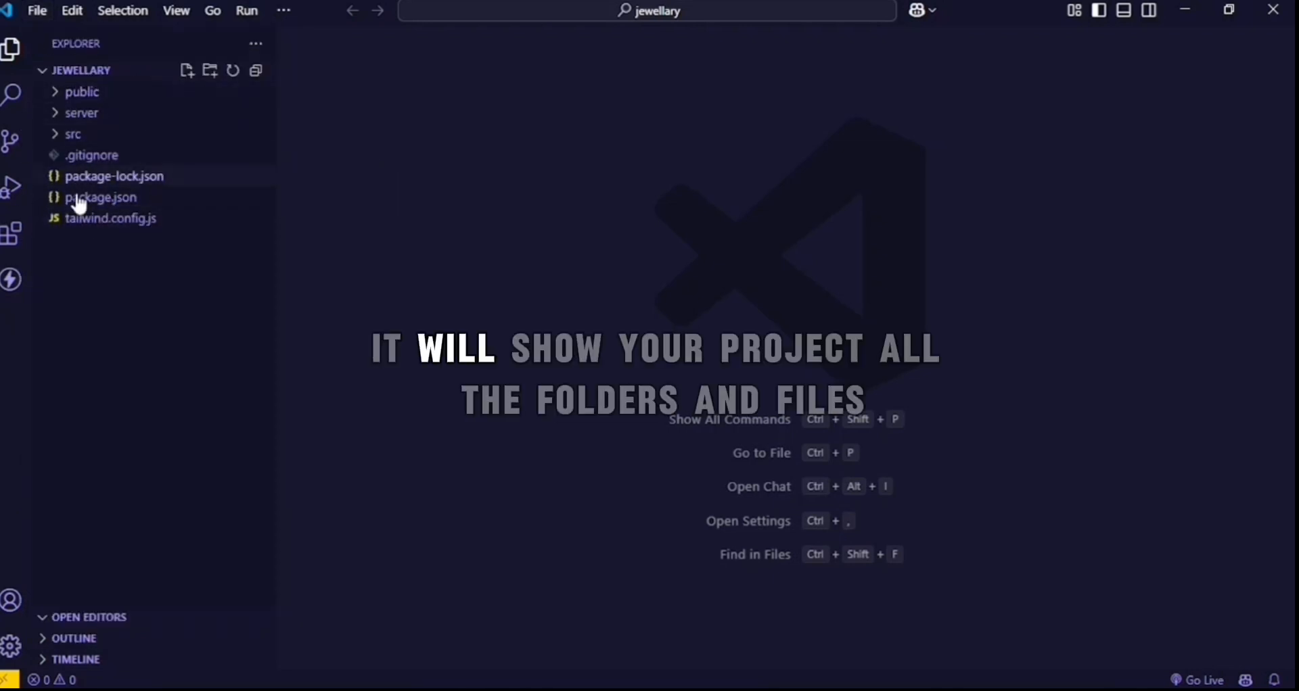
Check that Source Control is enabled in the activity bar and initialize a Git repository in the jewellary folder
click(8, 144)
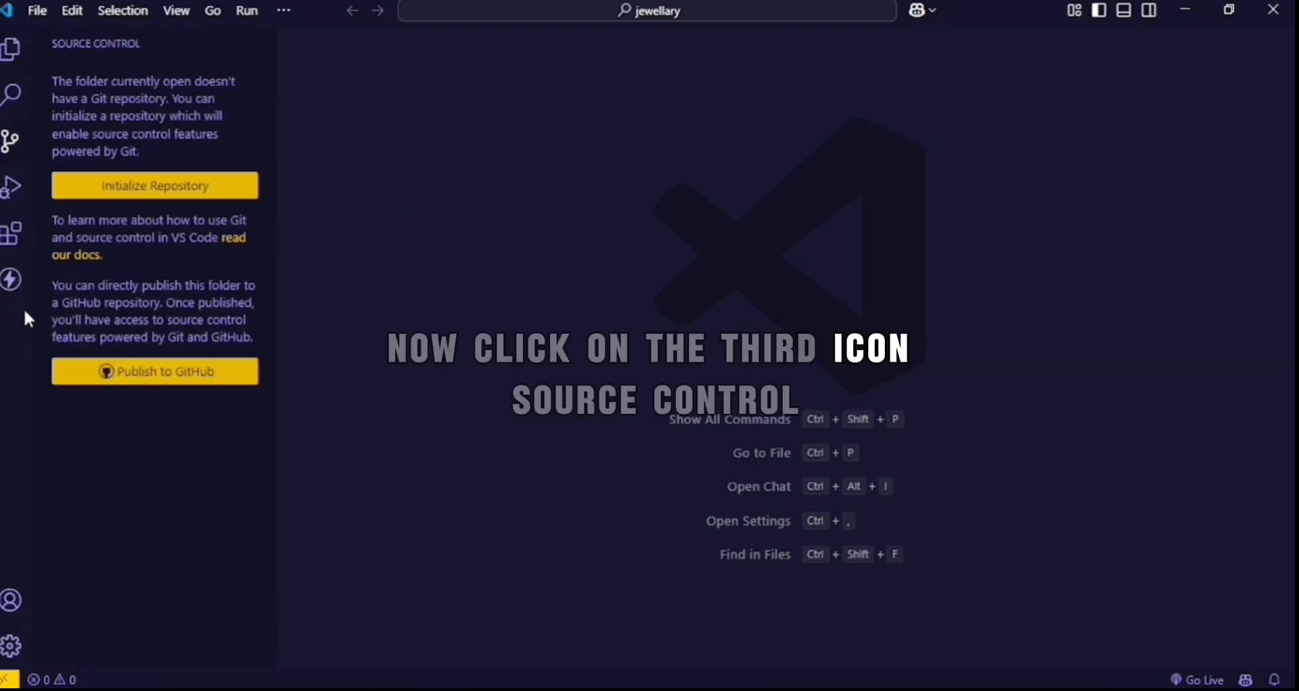
right_click(2, 348)
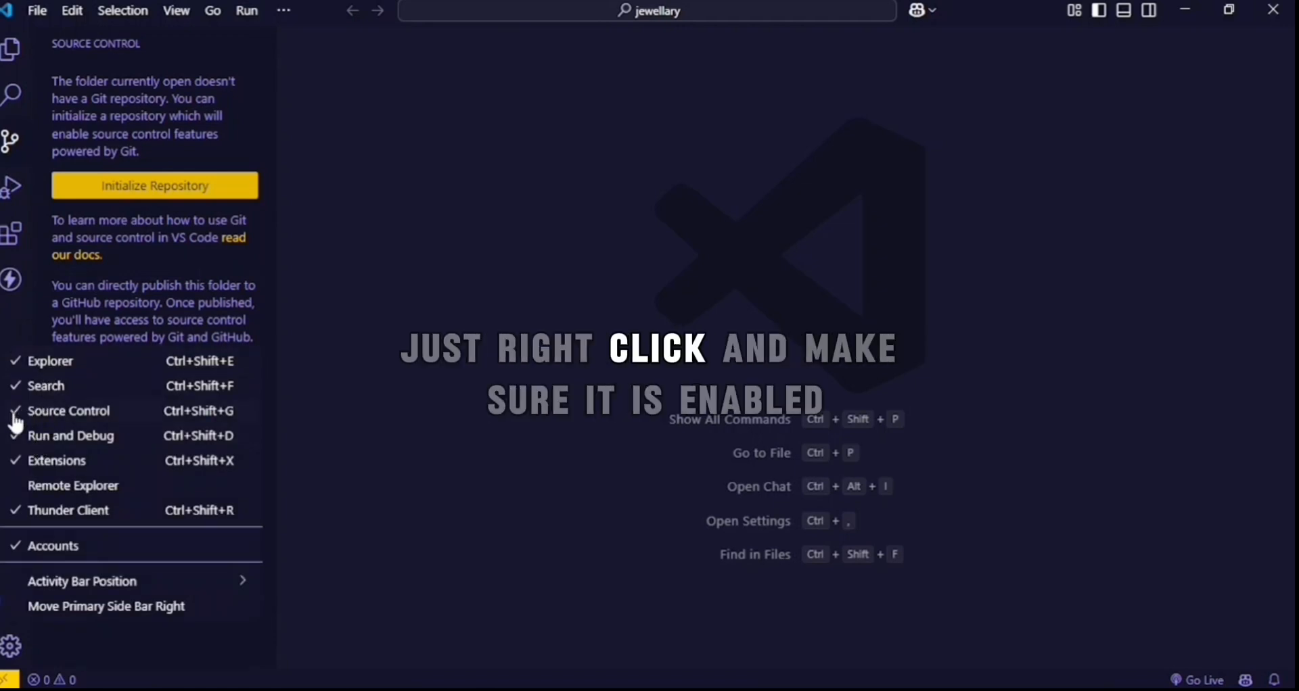
click(6, 319)
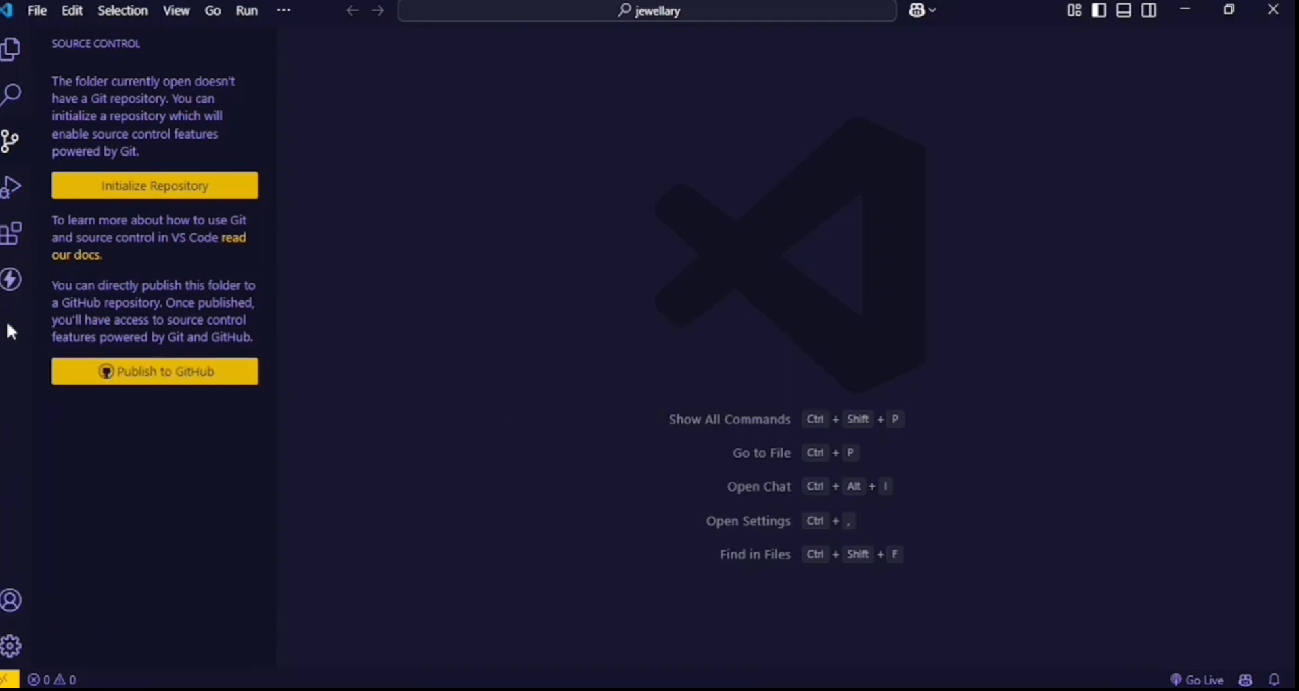
click(119, 191)
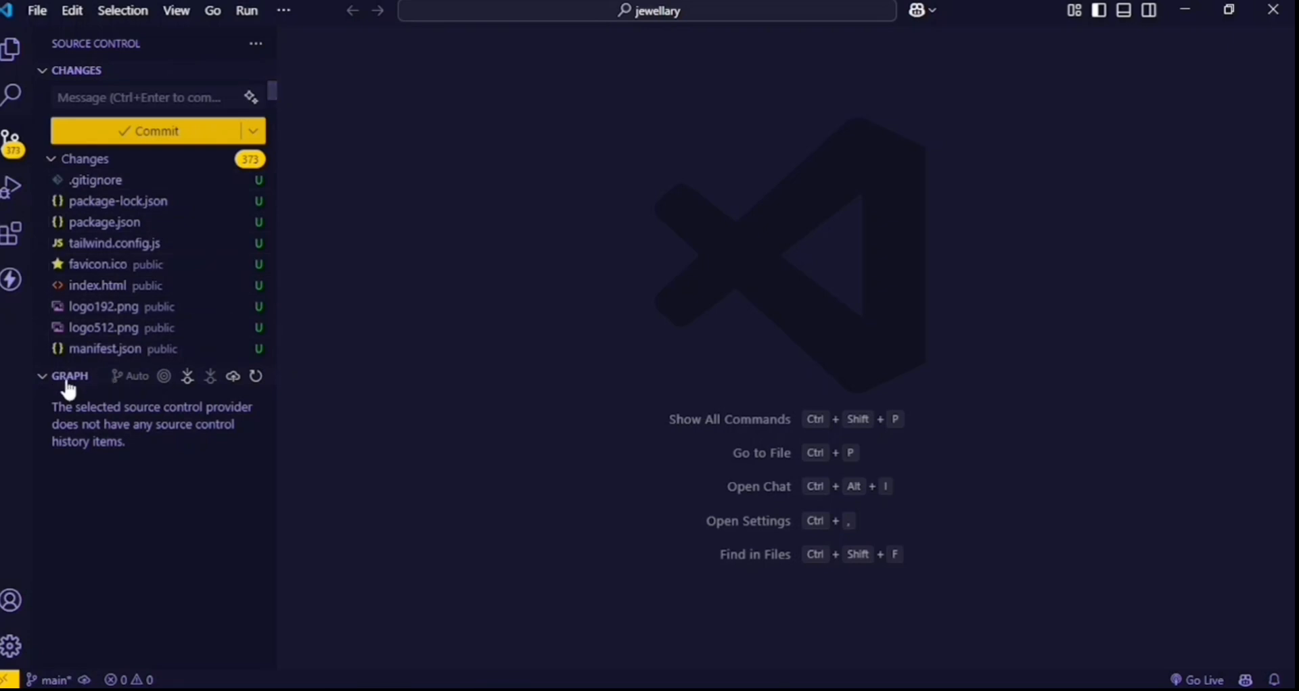
Commit all project changes on the main branch with the message "initial commit"
click(121, 91)
text(initia)
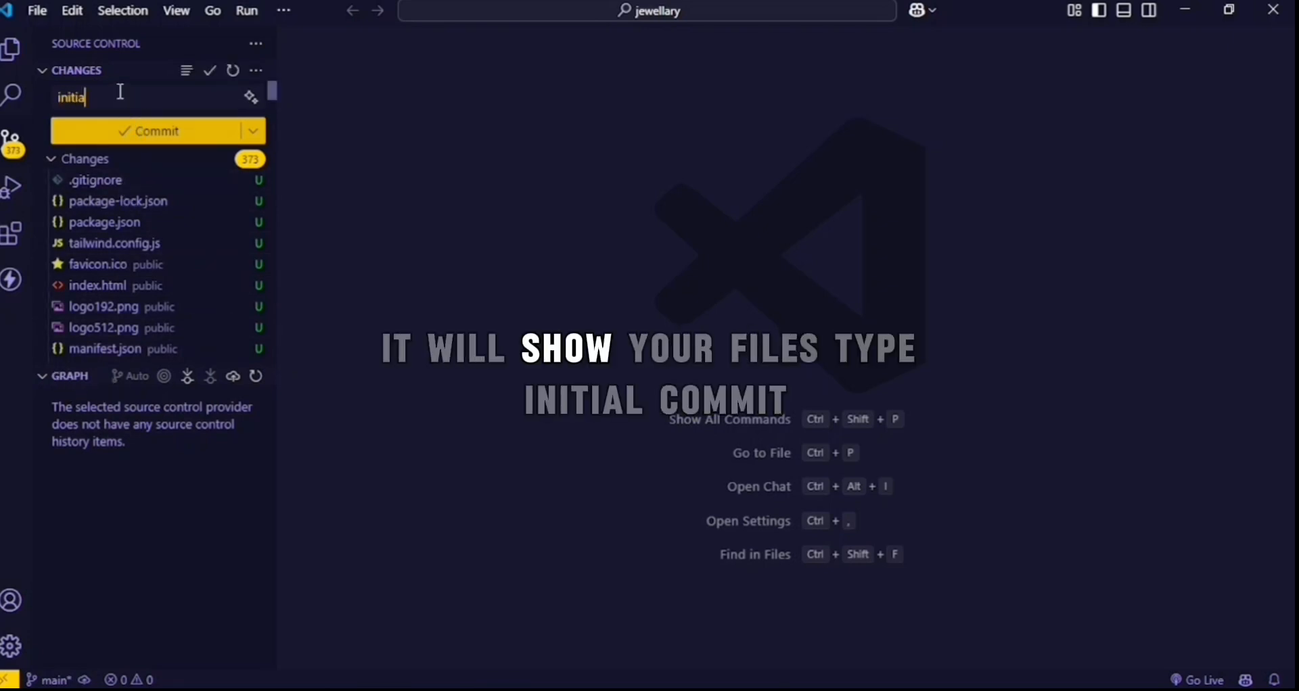
text(l commit)
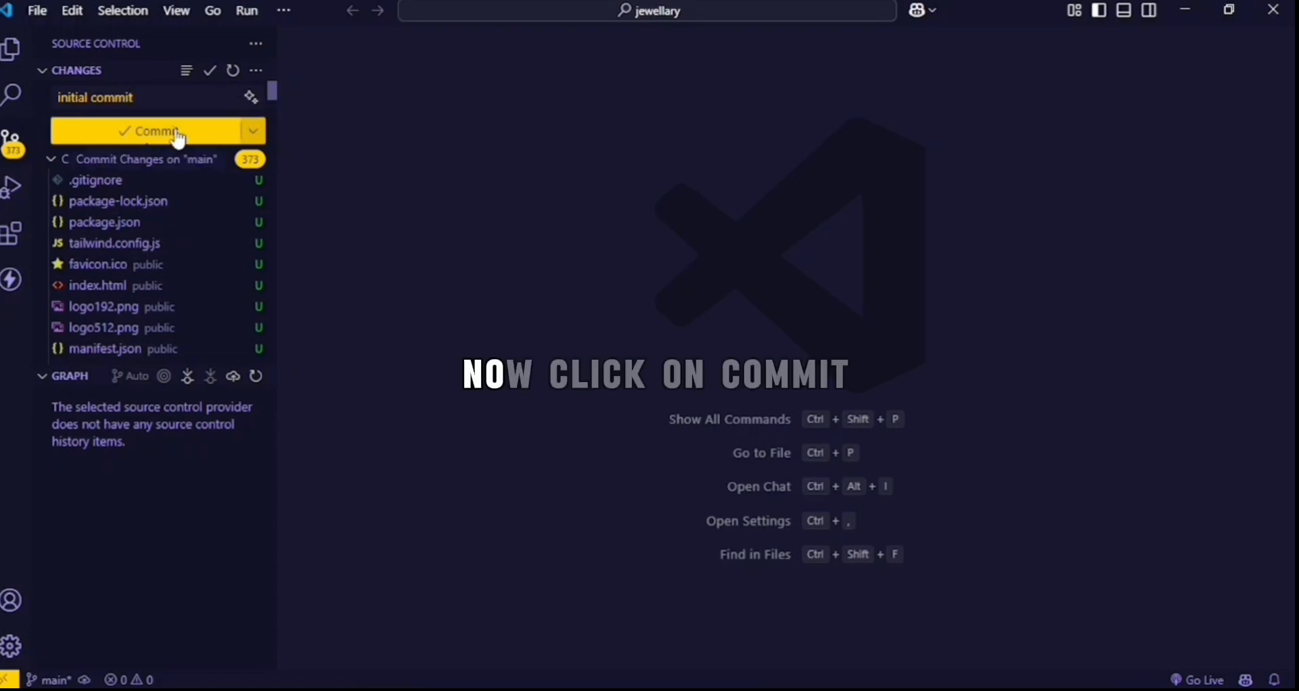
click(177, 135)
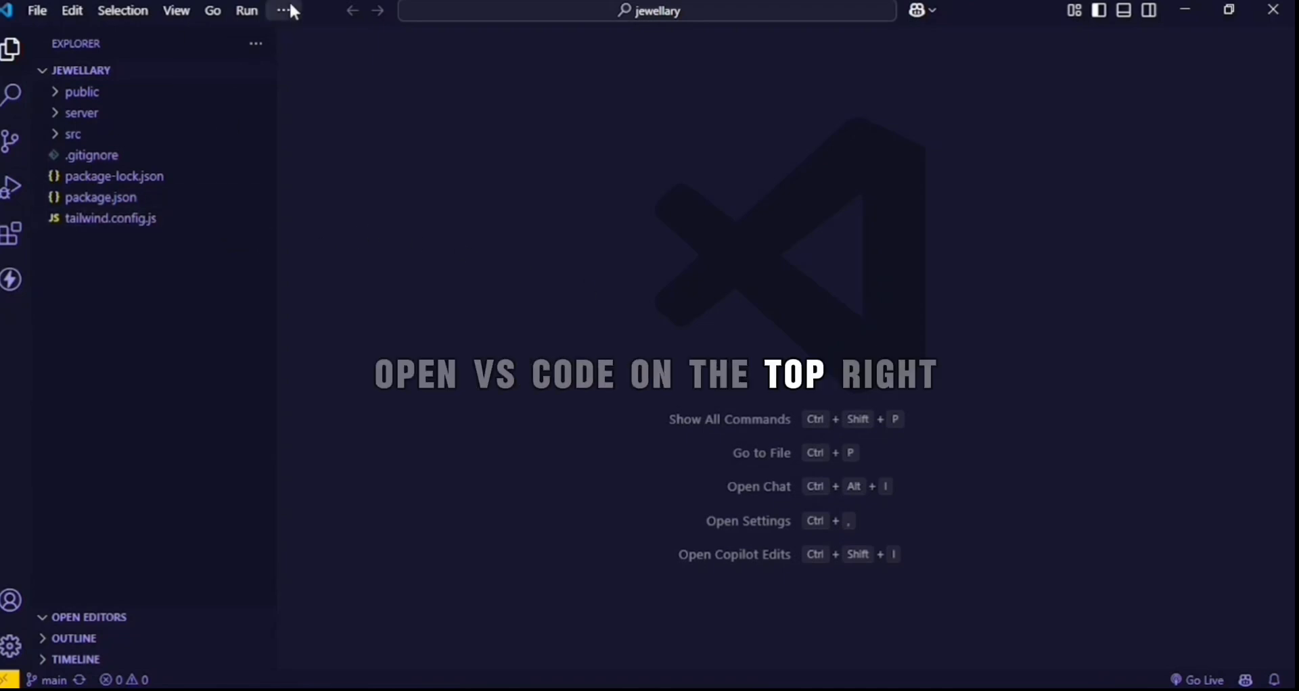
Open a new terminal in the jewellary folder and paste the clipboard text at its prompt
click(287, 9)
mouse_move(306, 36)
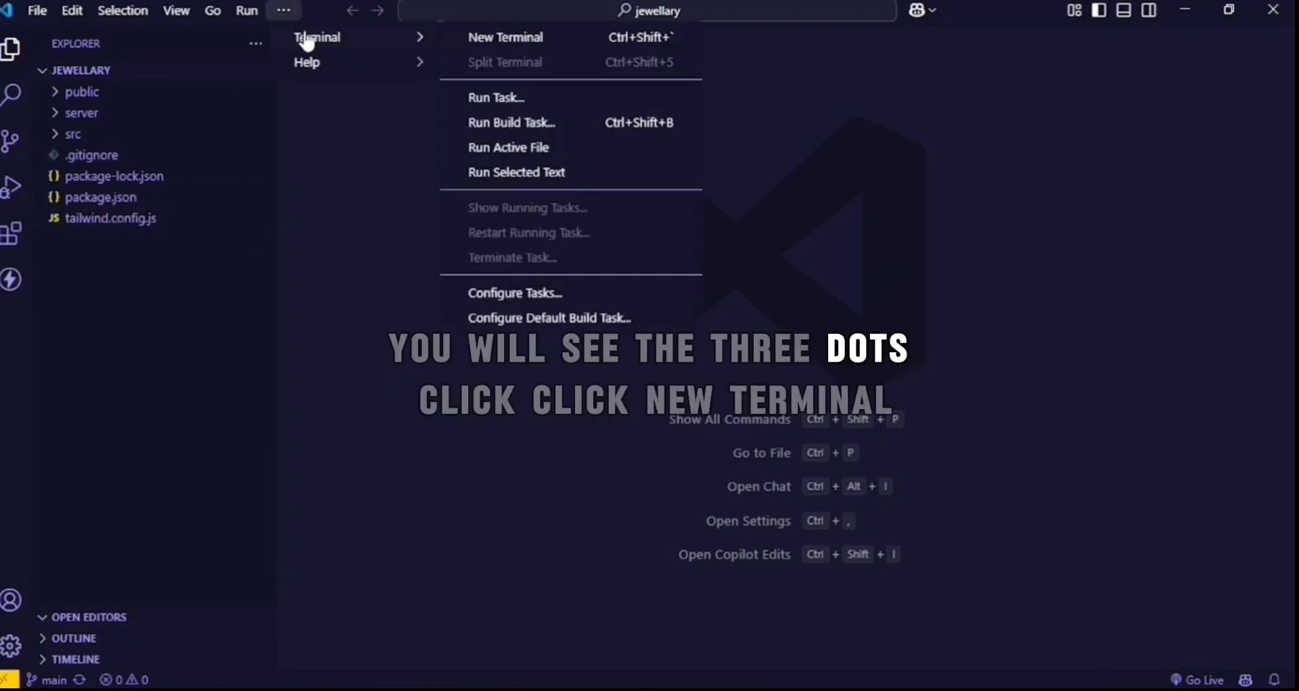
click(516, 40)
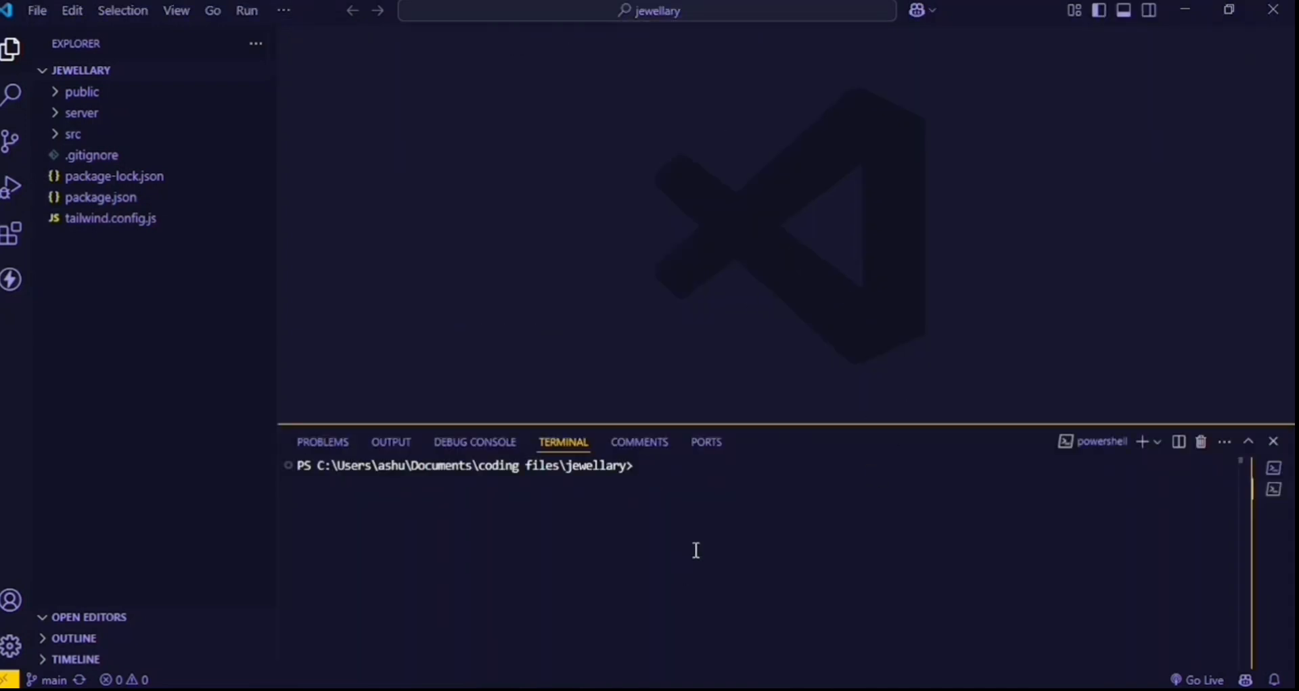
key(ctrl+v)
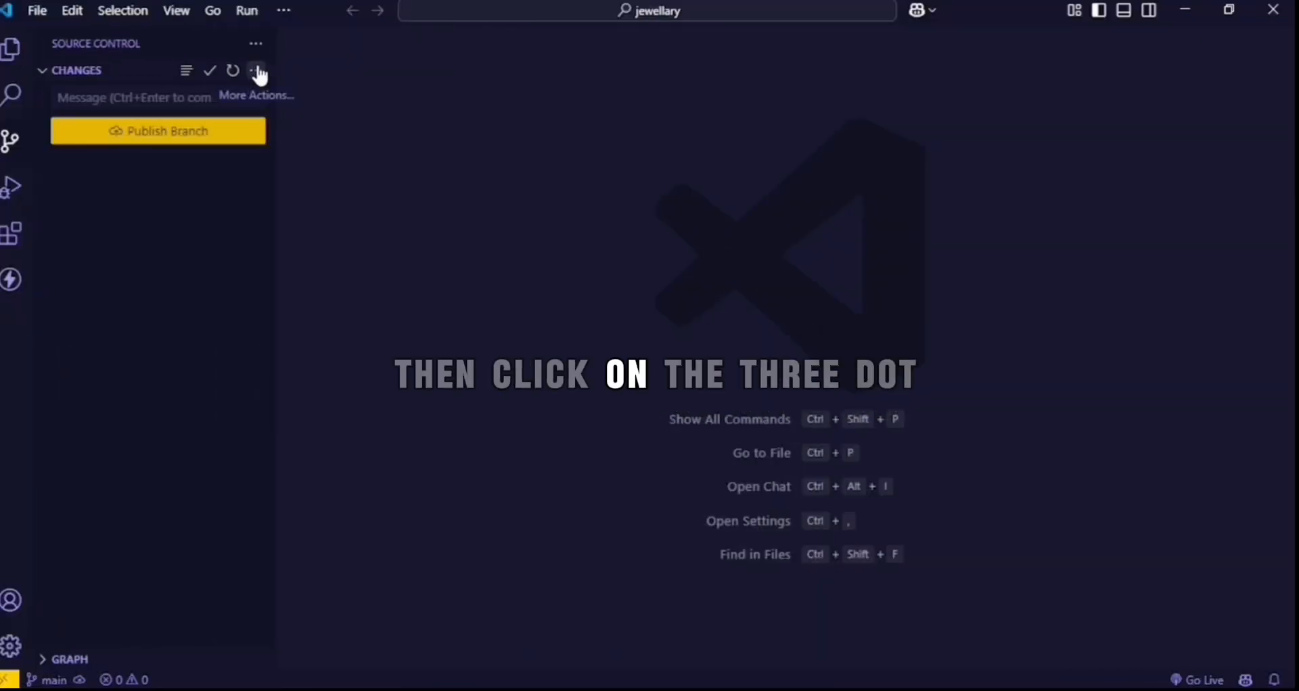
Add the HTTPS URL of the jewellary-shop repository as a Git remote named jewellary
click(284, 70)
mouse_move(315, 301)
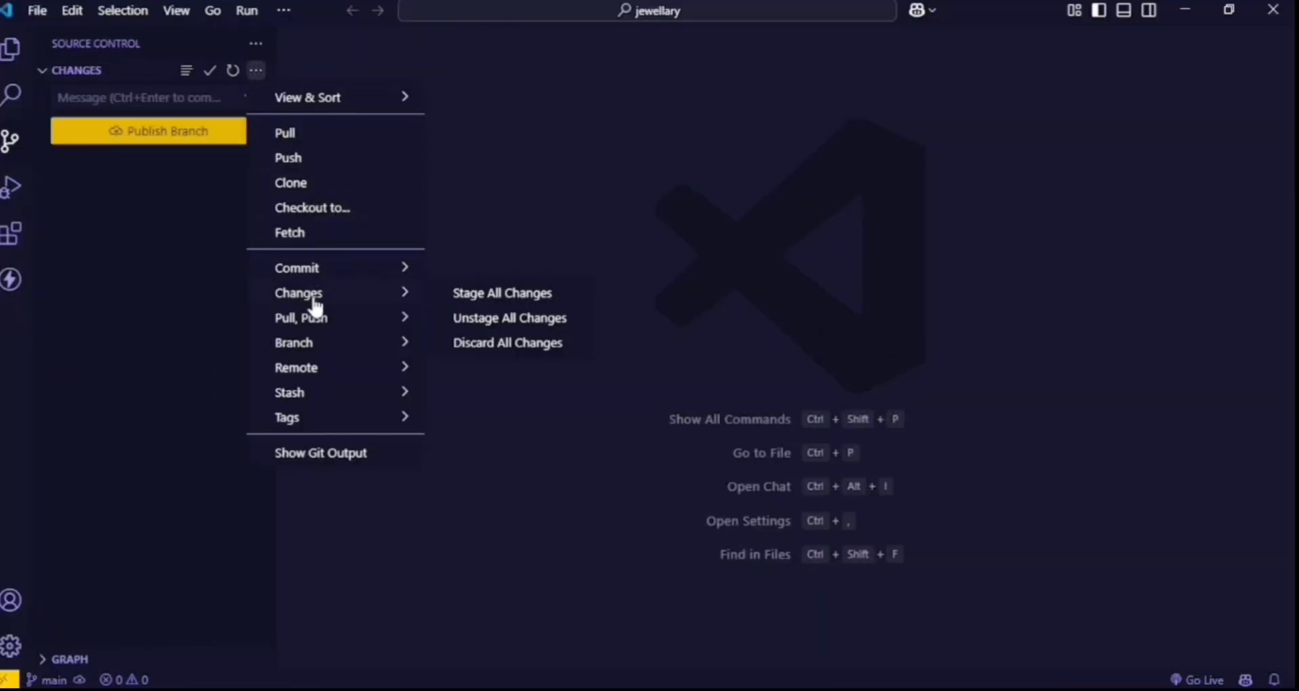
mouse_move(337, 374)
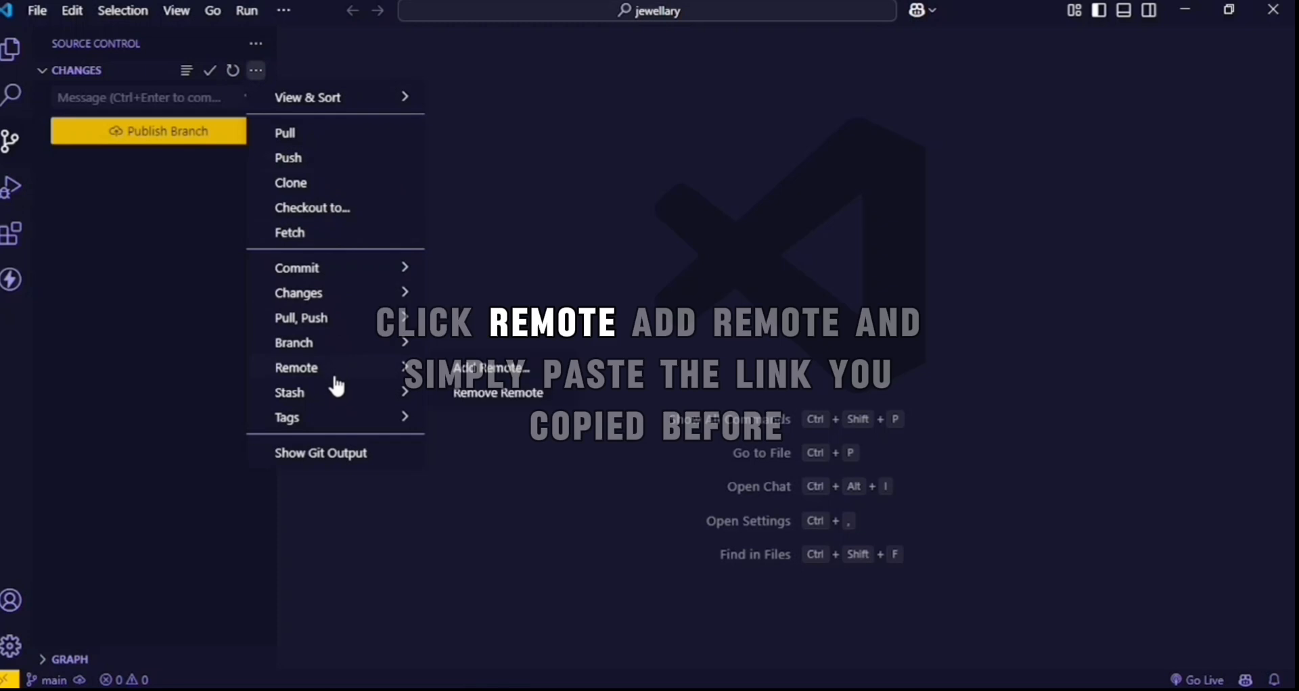
click(469, 372)
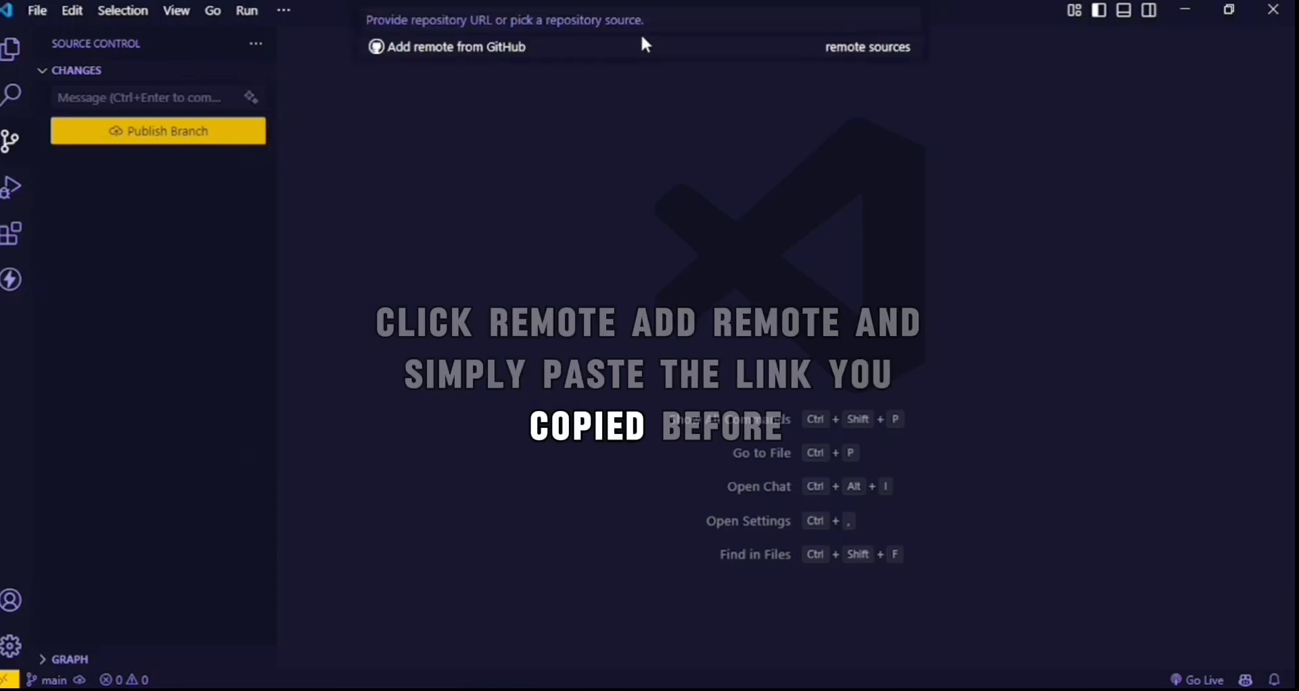
text(https://github.com/Ashu1090/jewellary-shop.git)
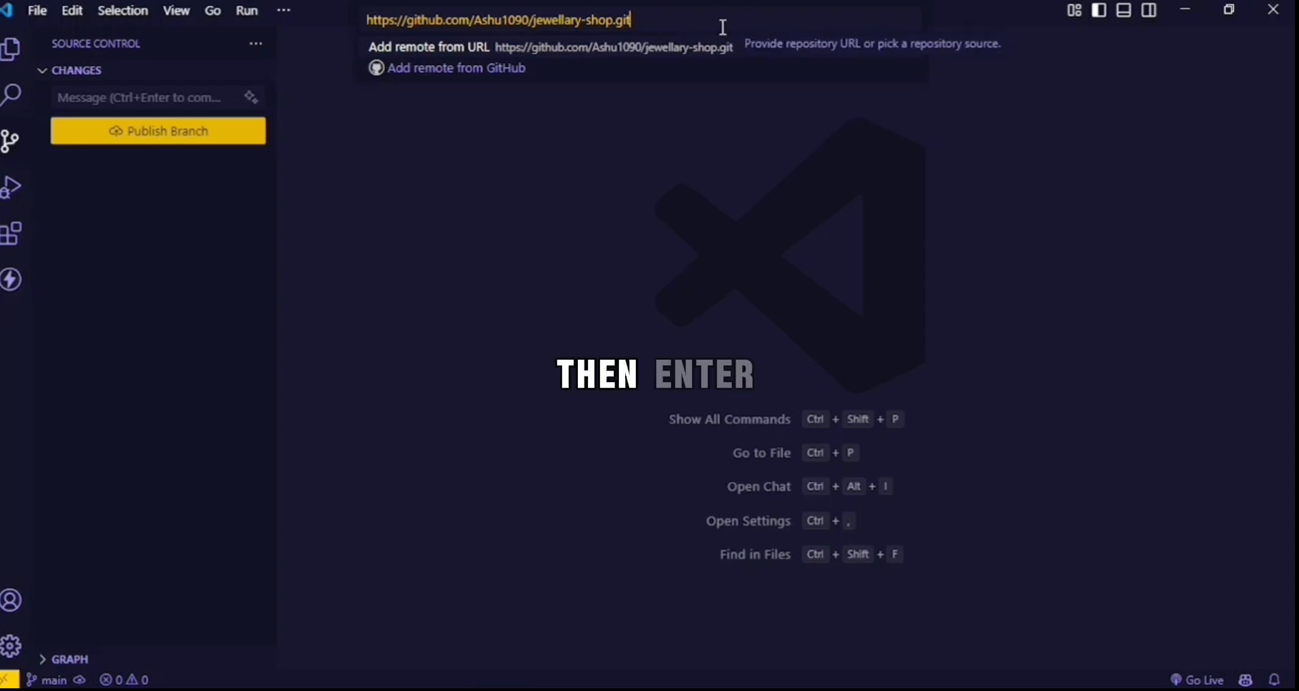
key(Return)
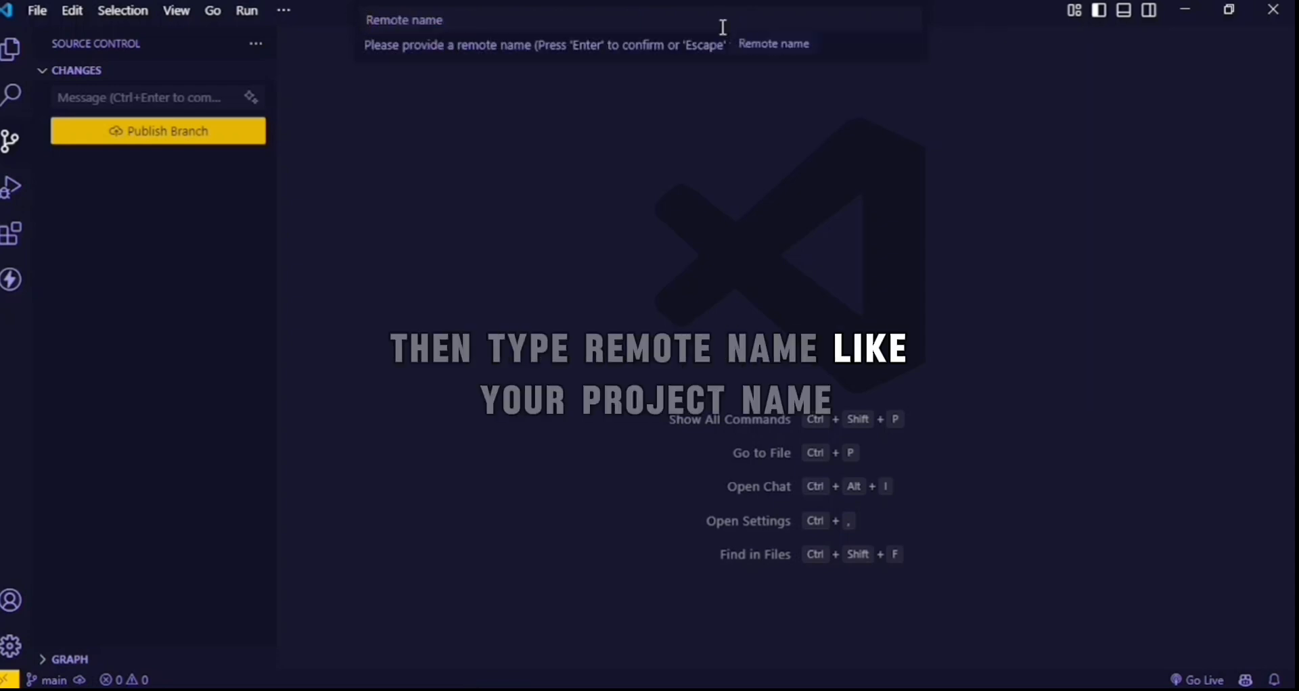
text(jew)
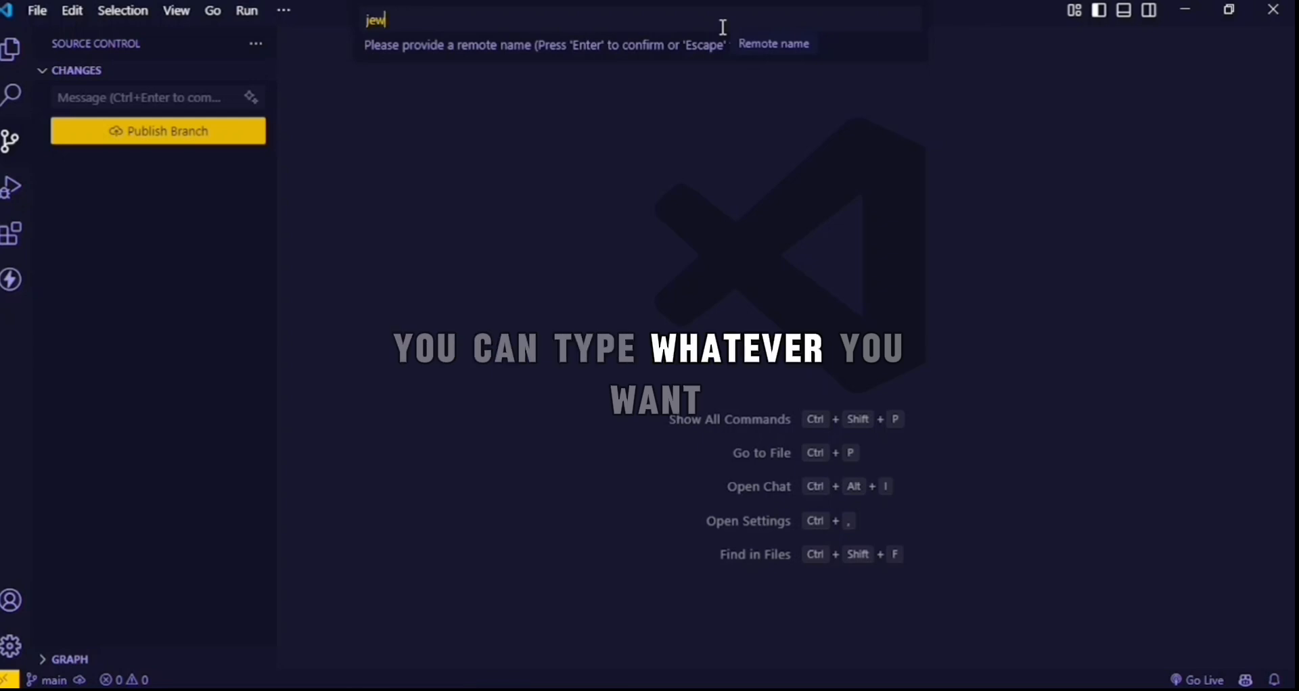
text(ellary)
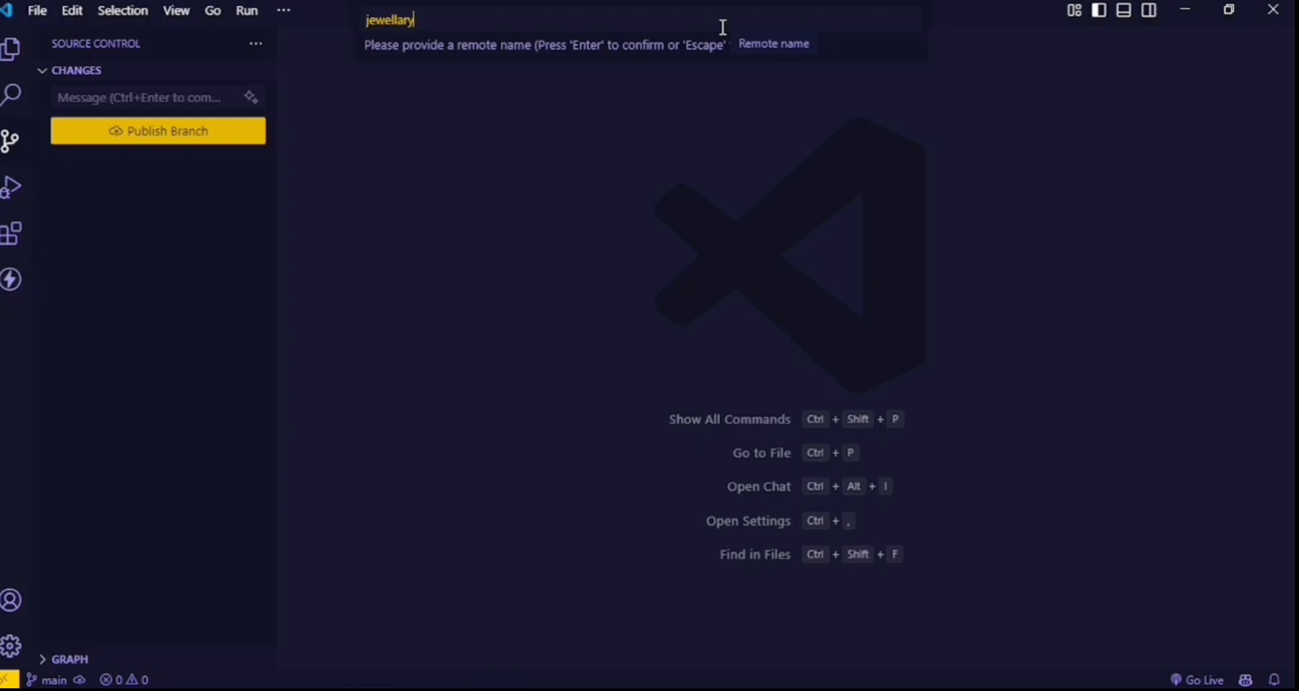
key(Return)
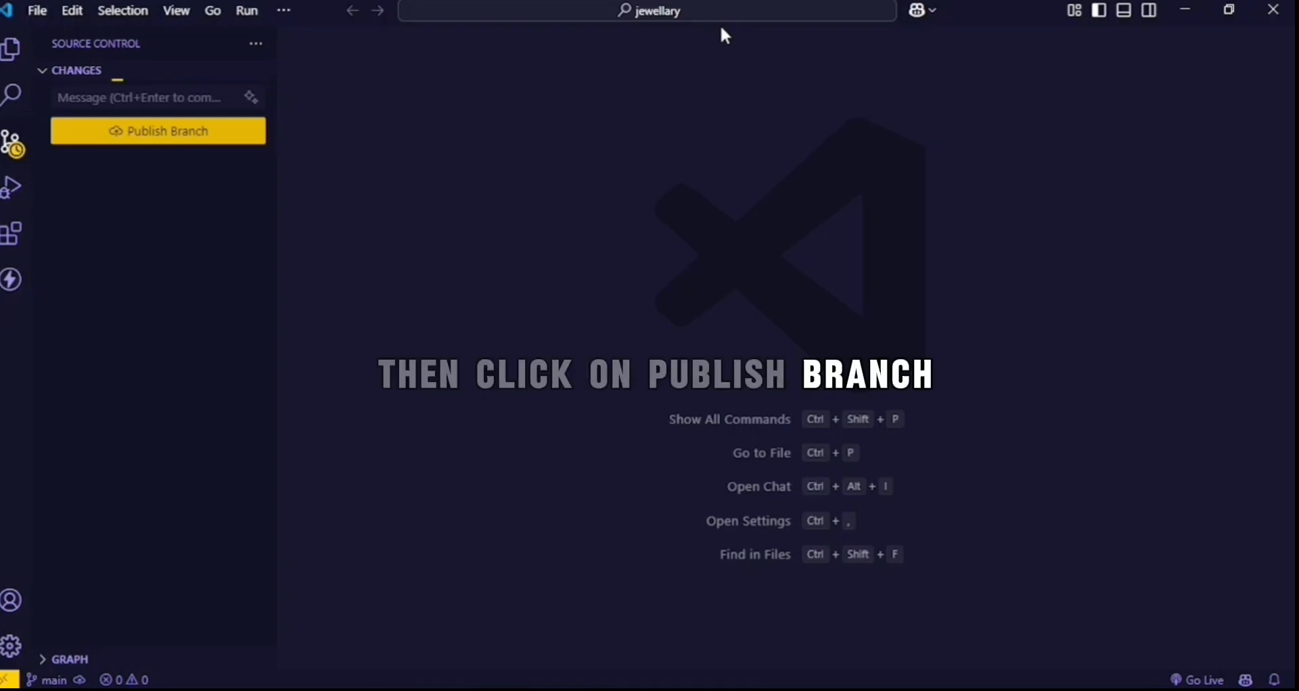
Publish the main branch to GitHub and reload the jewellary-shop repository page in the browser
click(224, 141)
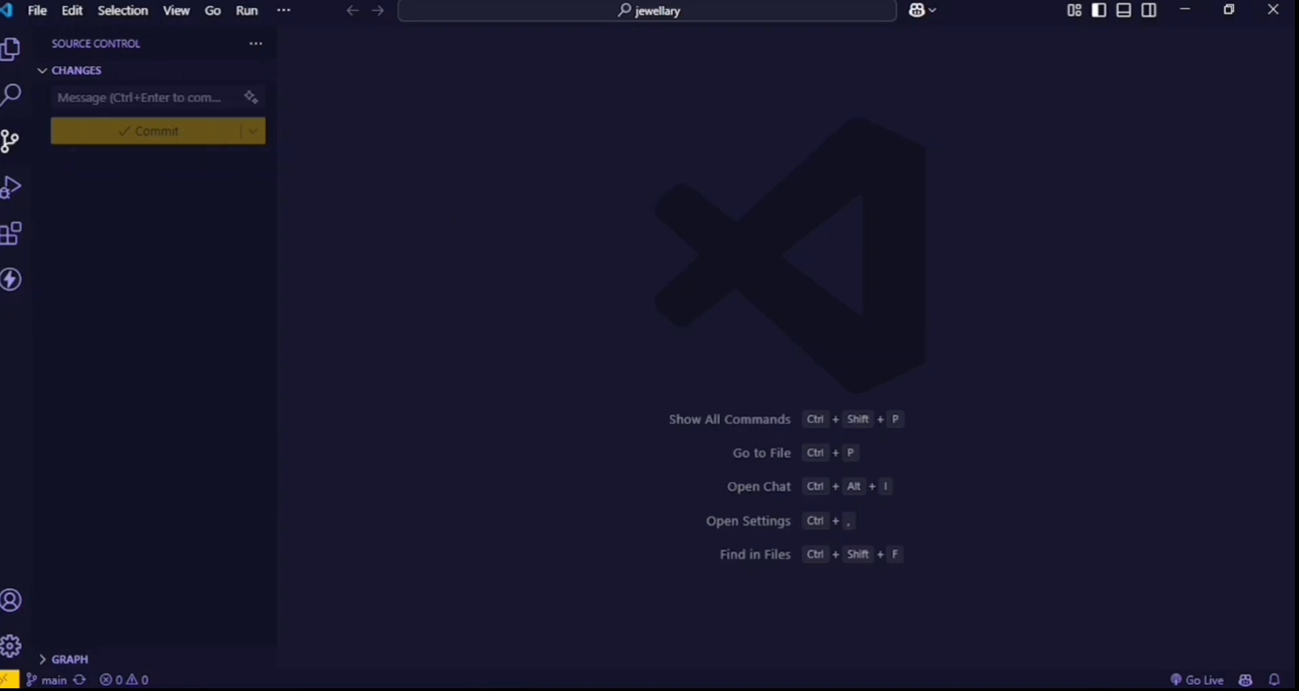
click(451, 690)
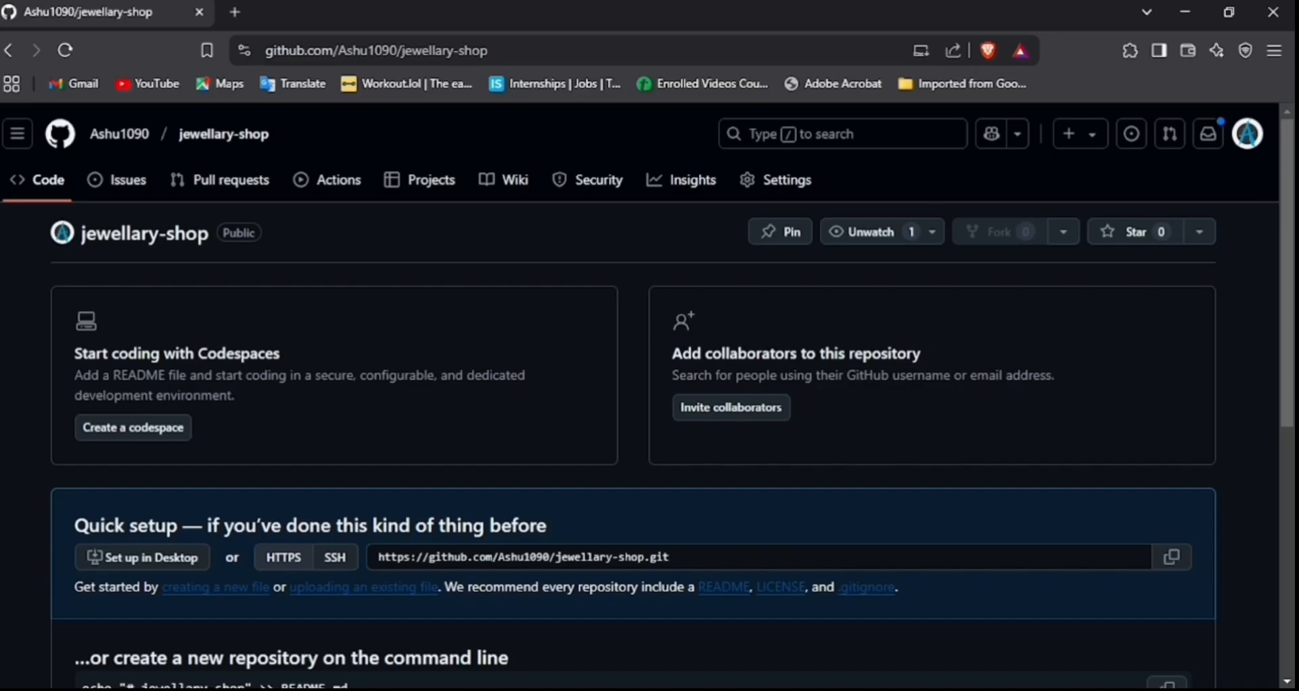
click(75, 48)
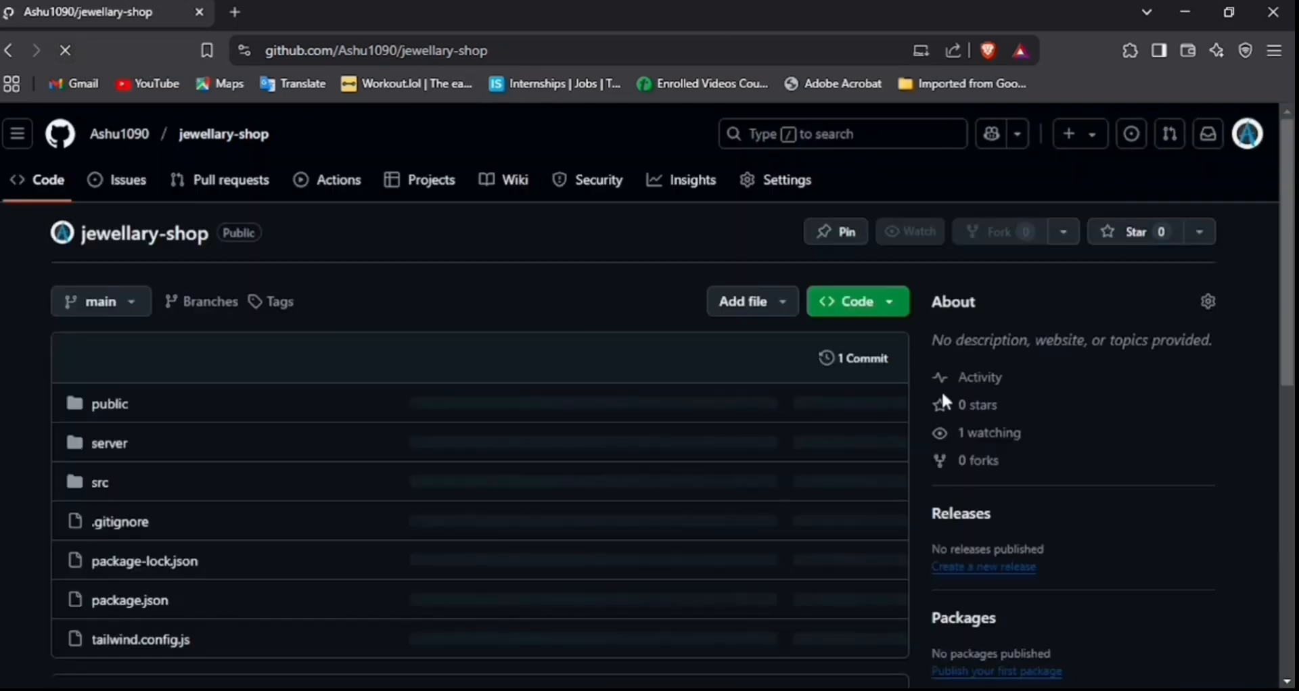
Look over the pushed folders and files and the README section on the jewellary-shop page
mouse_move(1291, 151)
mouse_down()
mouse_move(1293, 323)
mouse_move(1292, 149)
mouse_up()
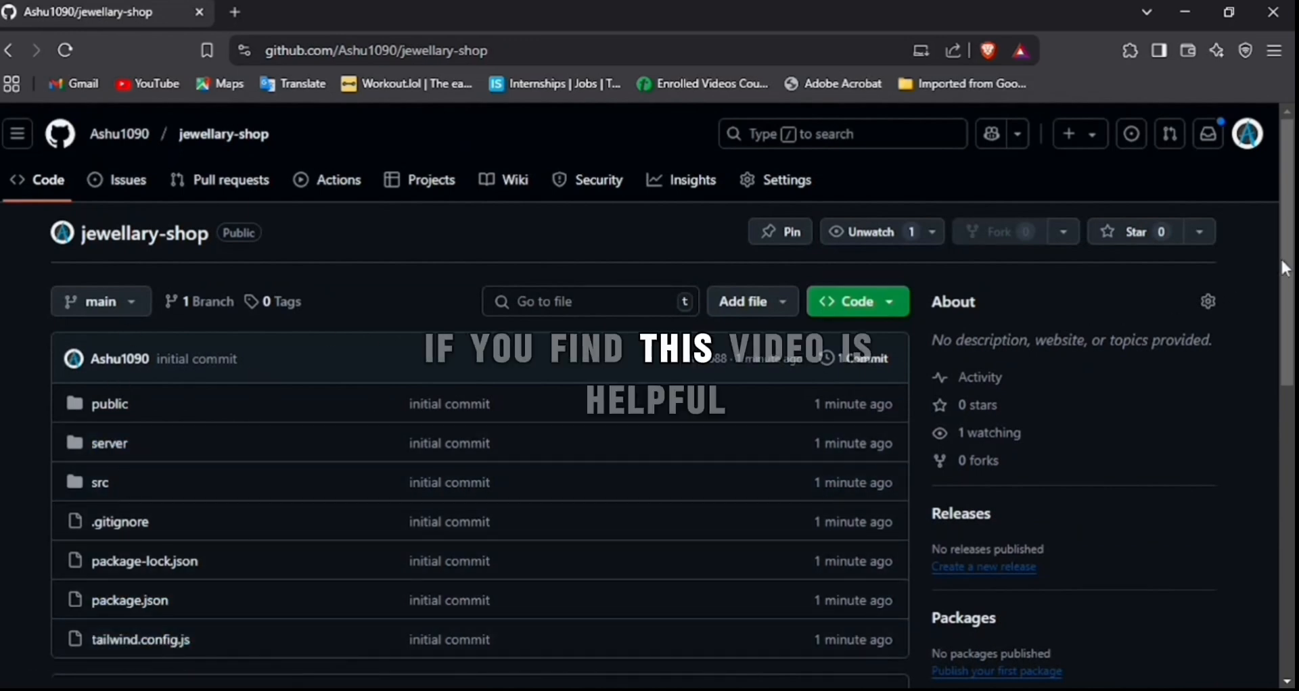
drag(1285, 268, 1286, 434)
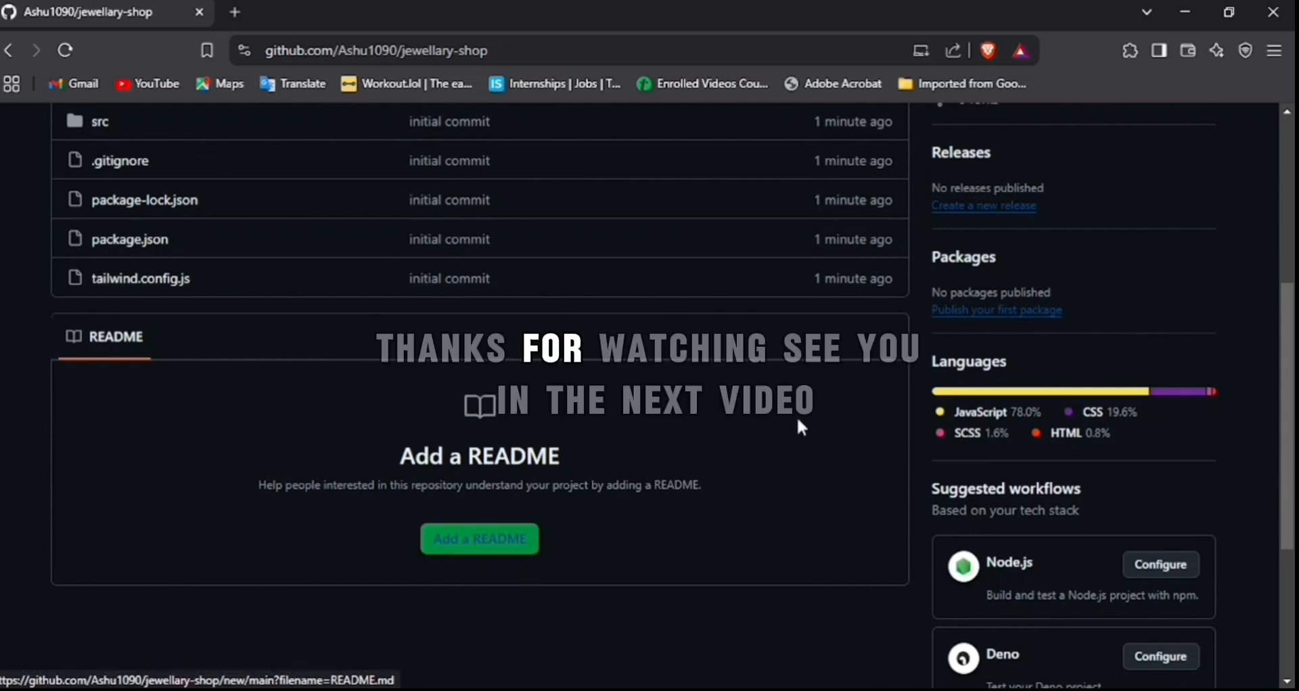
scroll(480, 399, up, 2)
scroll(481, 399, up, 4)
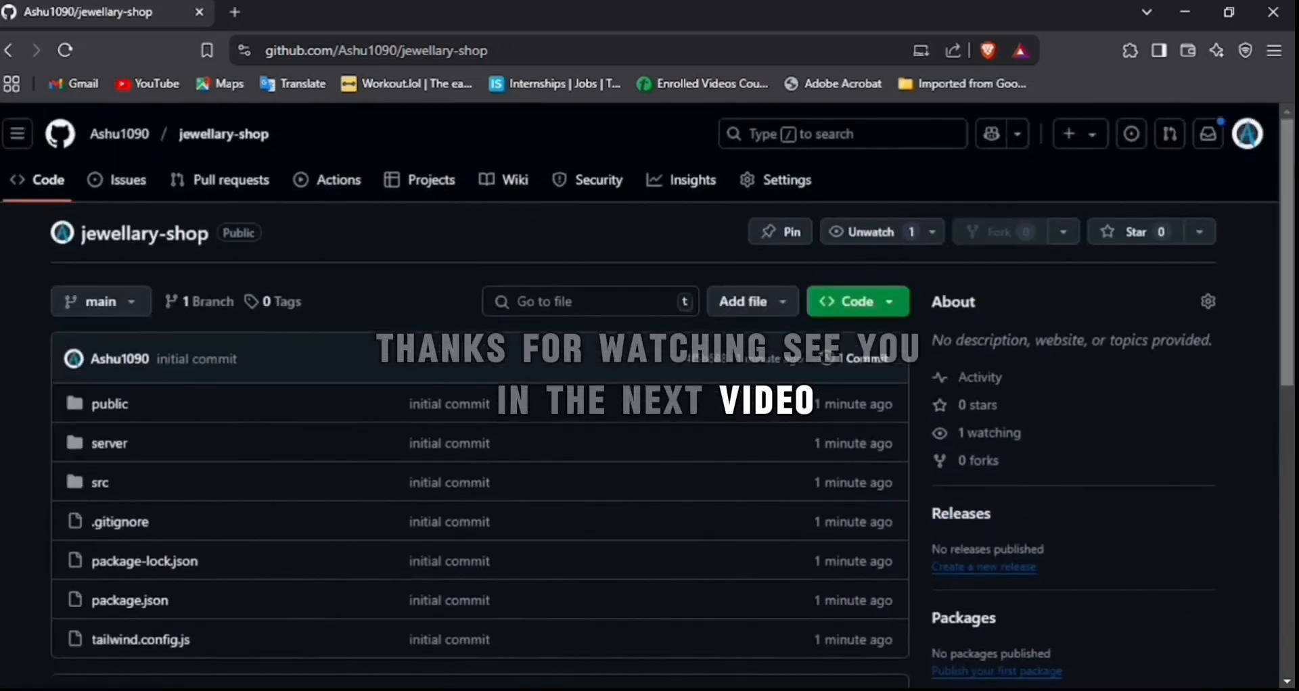